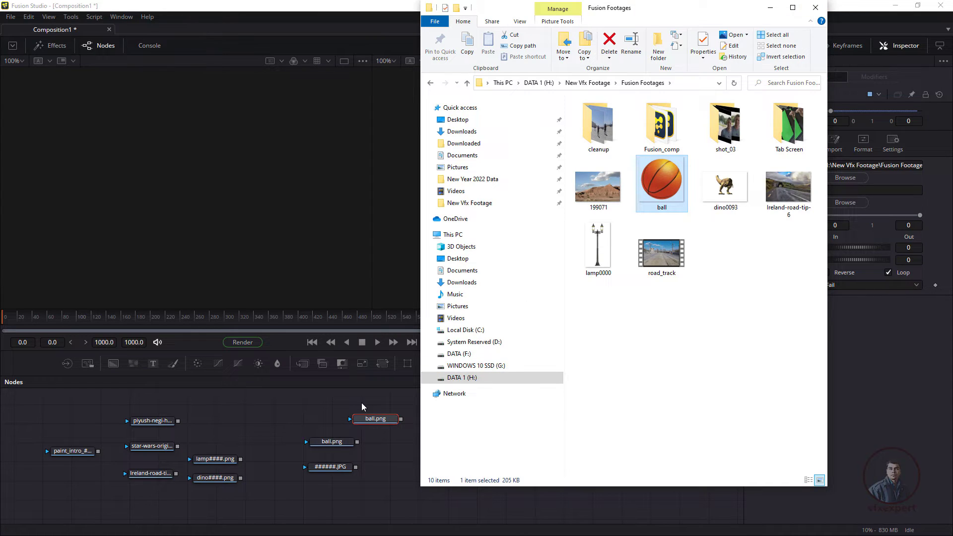
Delete the extra ball.png loader node and switch the display area to a single viewer
left_click(342, 65)
key("Delete")
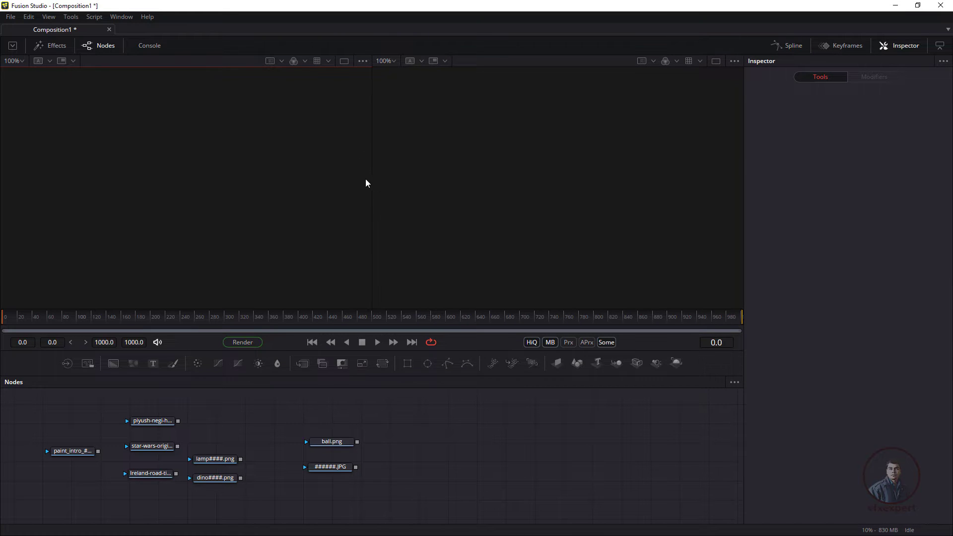
left_click(346, 61)
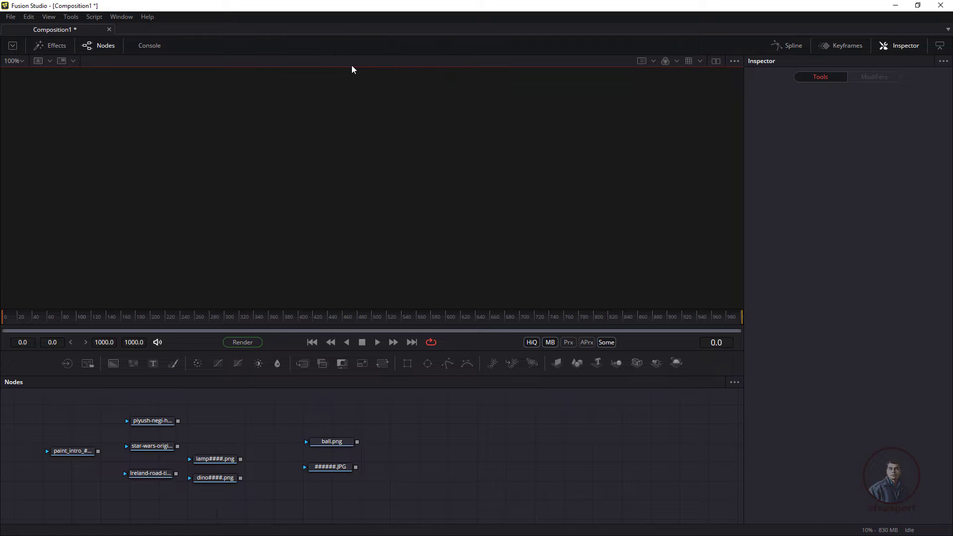
Show the ######.JPG landscape and ball.png in turn in the viewer to compare the two images
left_click(333, 469)
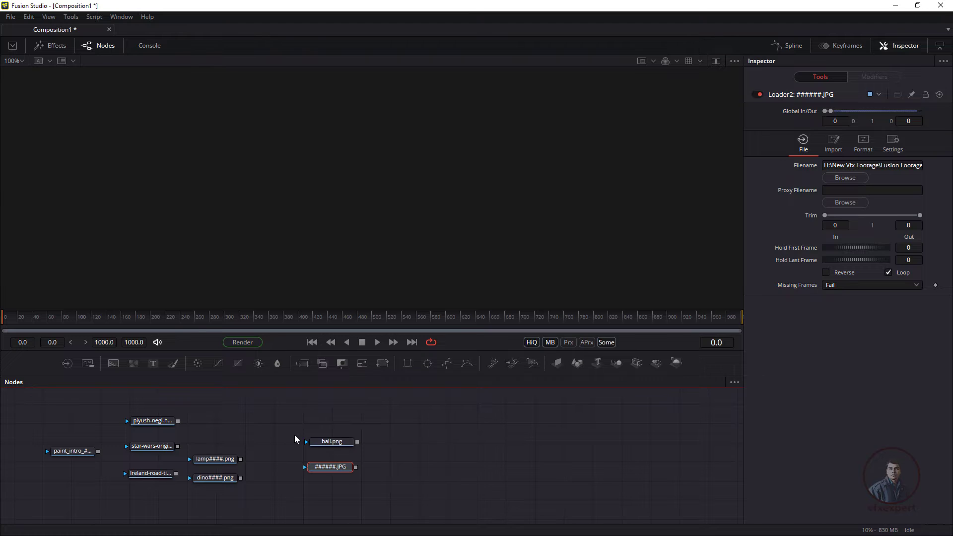
key("1")
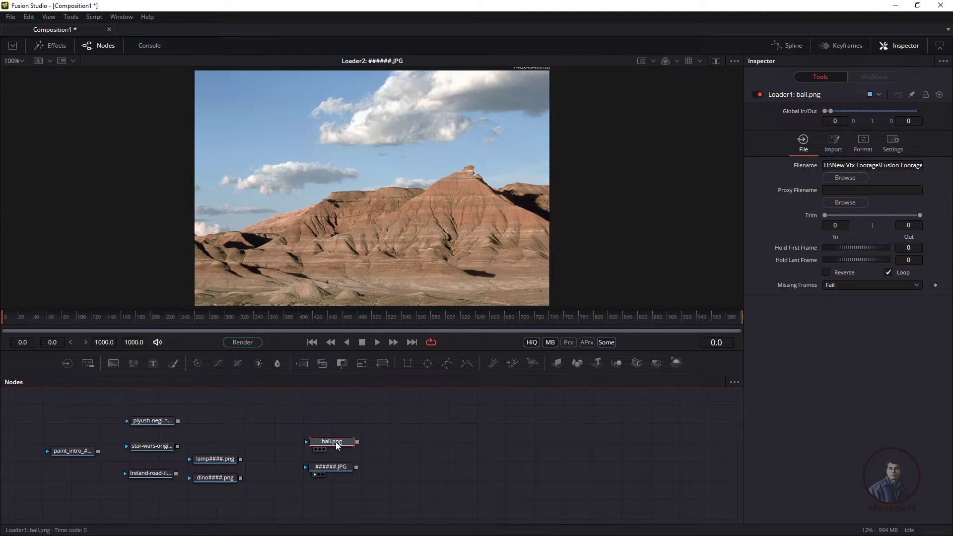
key("1")
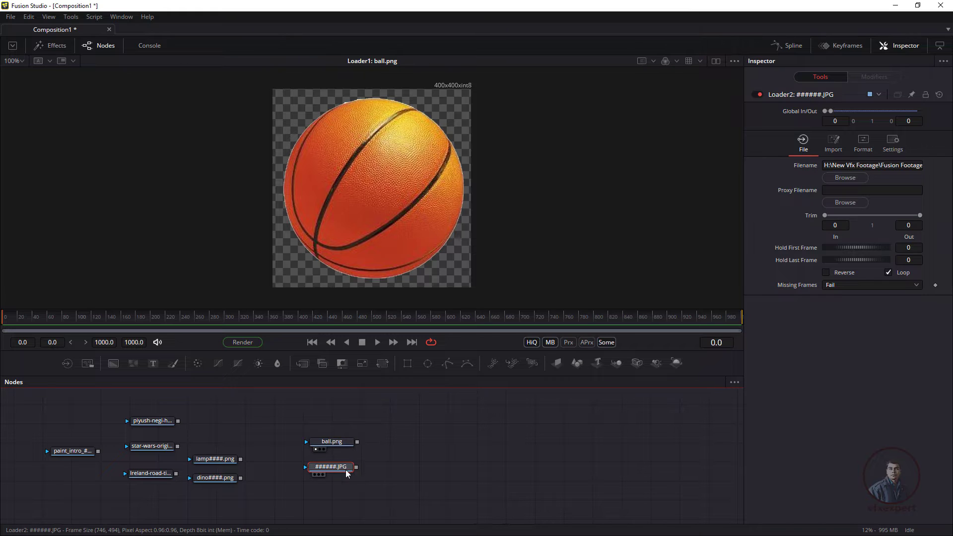
left_click_drag(345, 470, 427, 198)
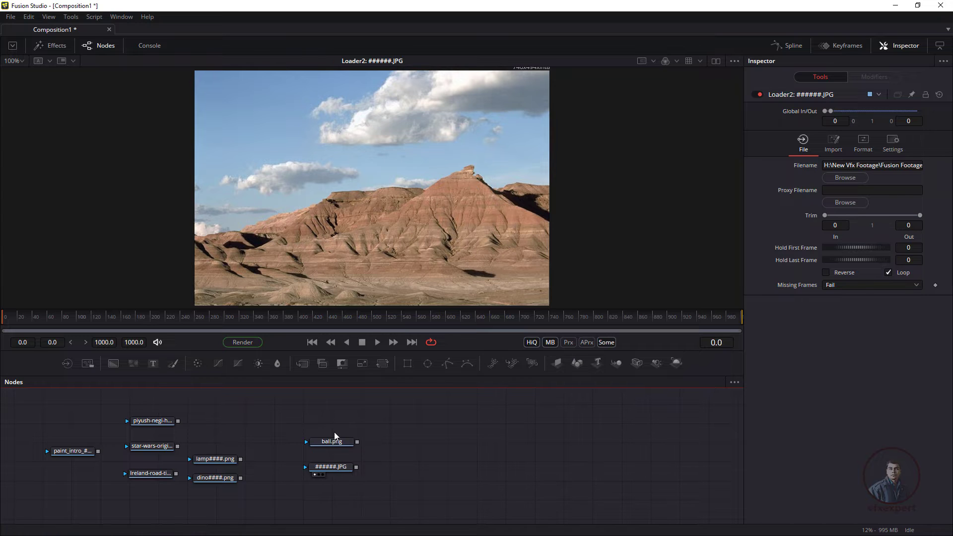
left_click(316, 449)
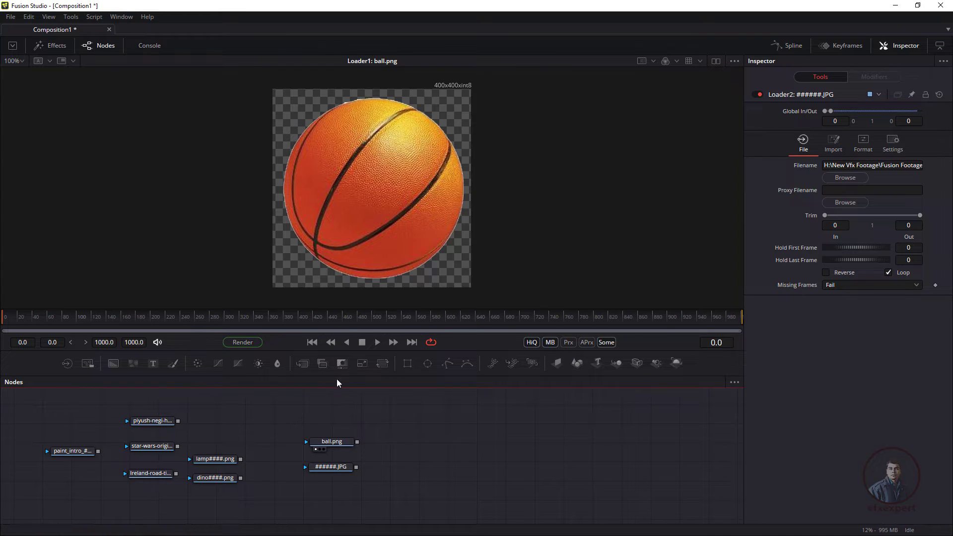
mouse_move(327, 469)
left_click_drag(327, 468, 340, 449)
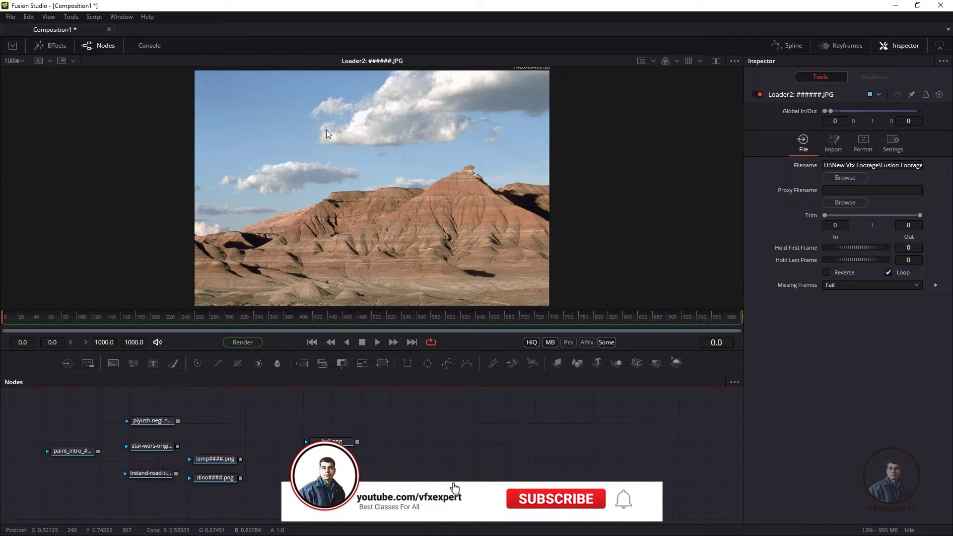
left_click_drag(338, 443, 416, 133)
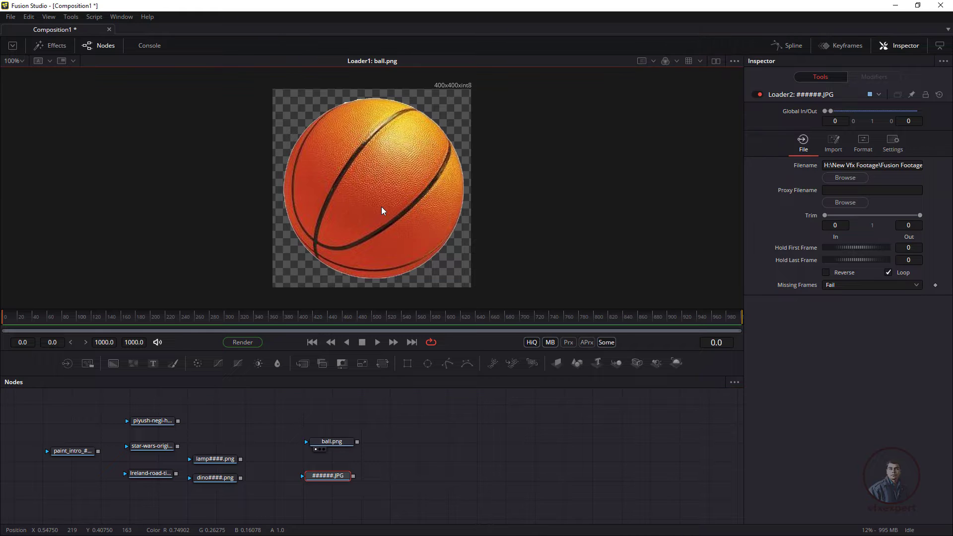
Inspect the red, green, blue and alpha channels of ball.png one after another
key("r")
key("g")
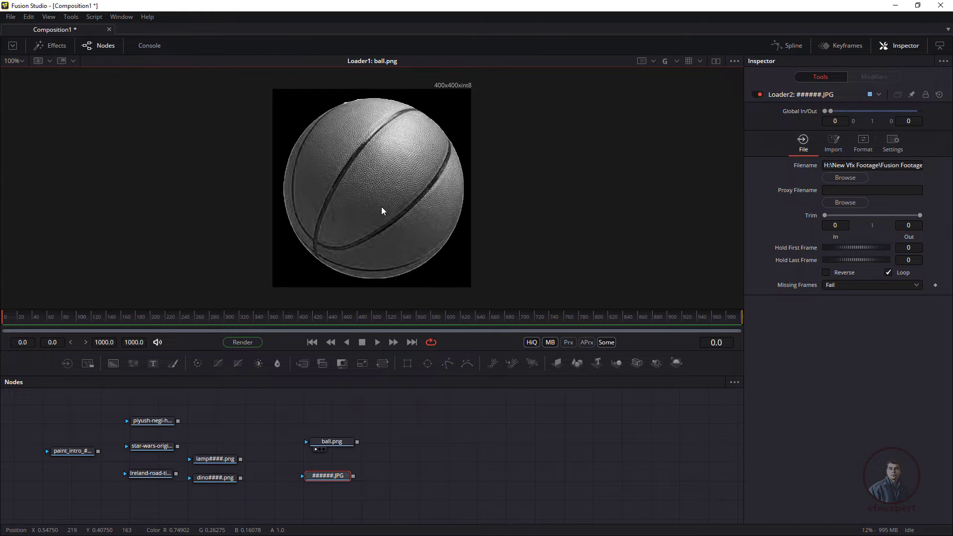
key("b")
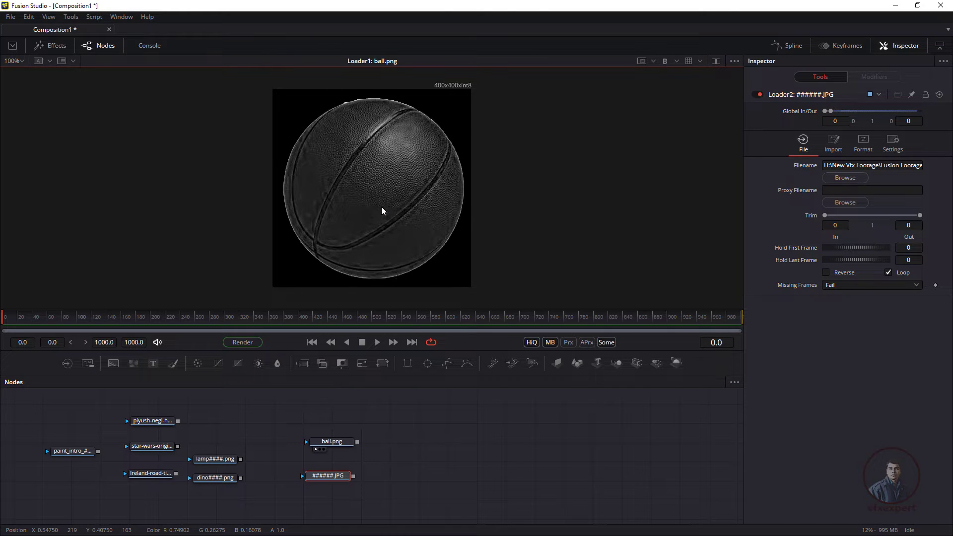
key("a")
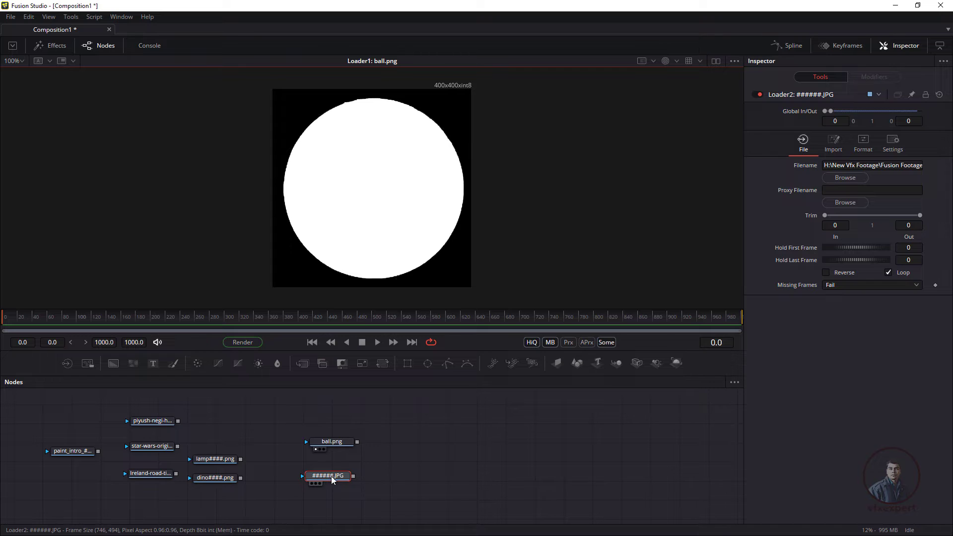
Show the ######.JPG landscape in the viewer, check its red channel and return to full colour
left_click_drag(334, 476, 338, 455)
left_click_drag(391, 262, 393, 259)
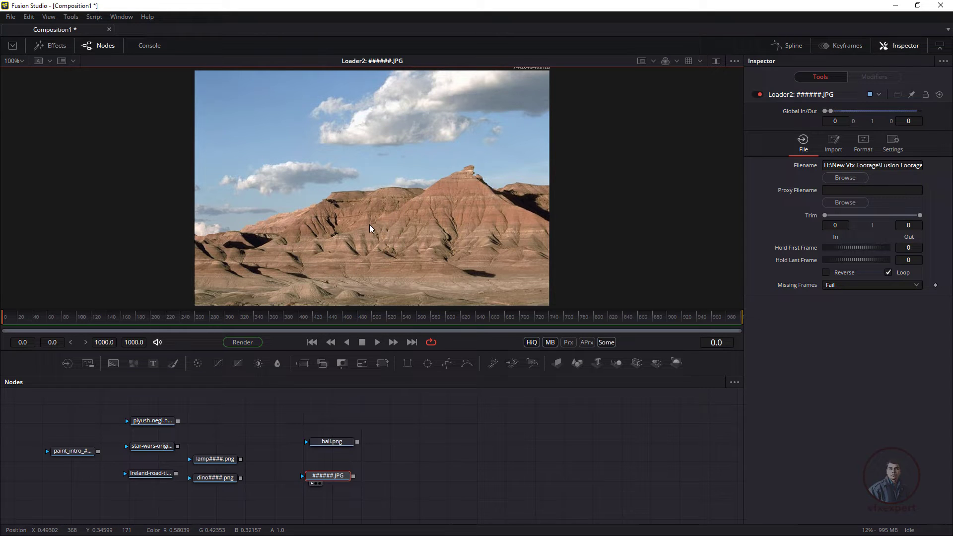
key("r")
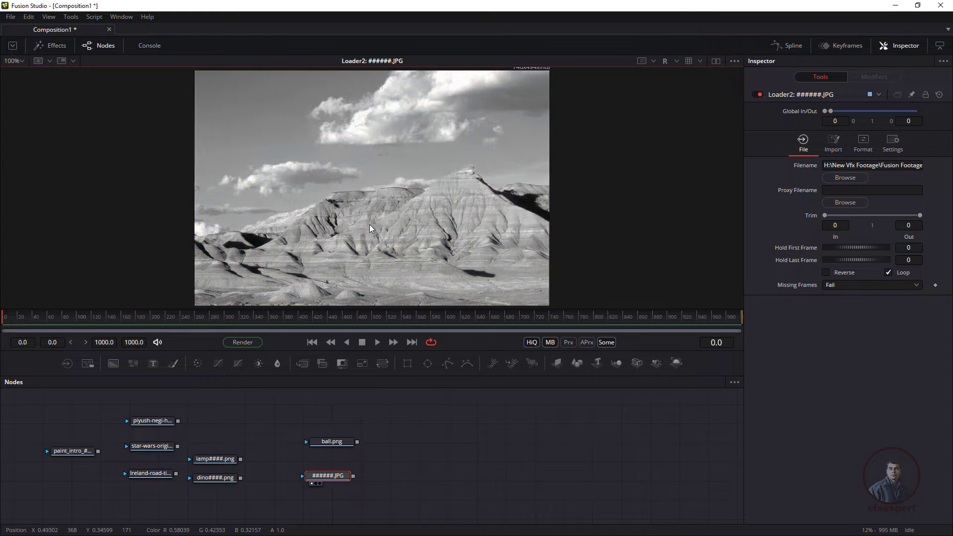
key("c")
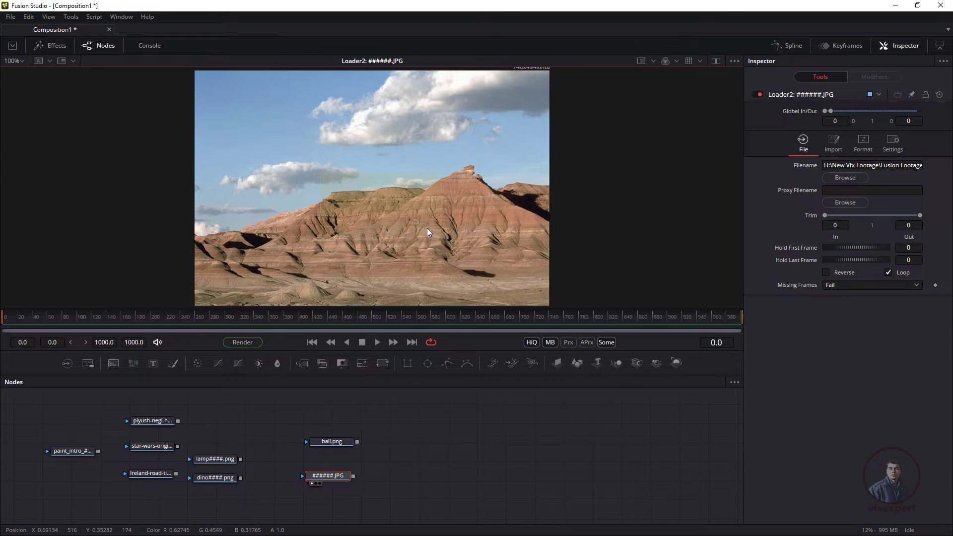
Move the ball.png node slightly up and away from the ######.JPG node, leaving nothing selected
left_click_drag(336, 445, 329, 443)
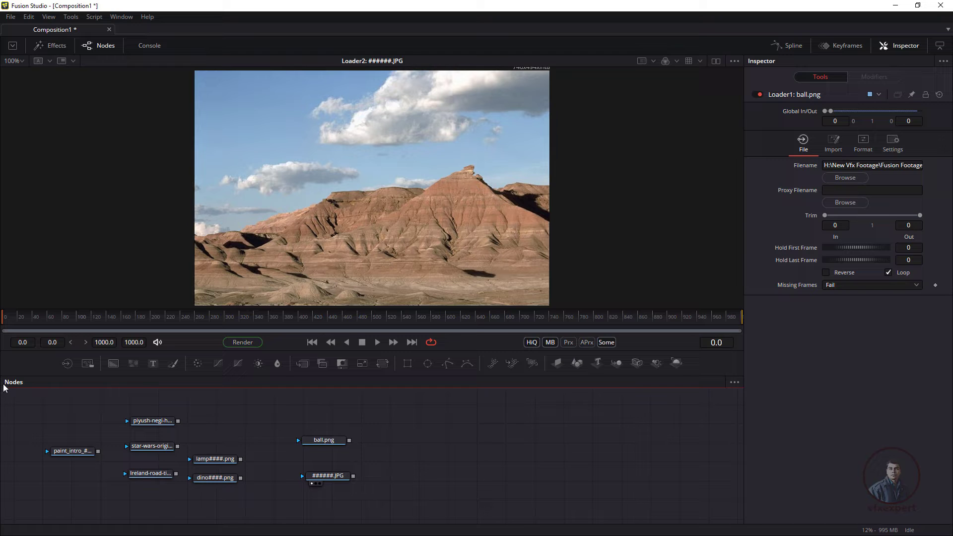
left_click_drag(344, 411, 524, 504)
left_click(410, 414)
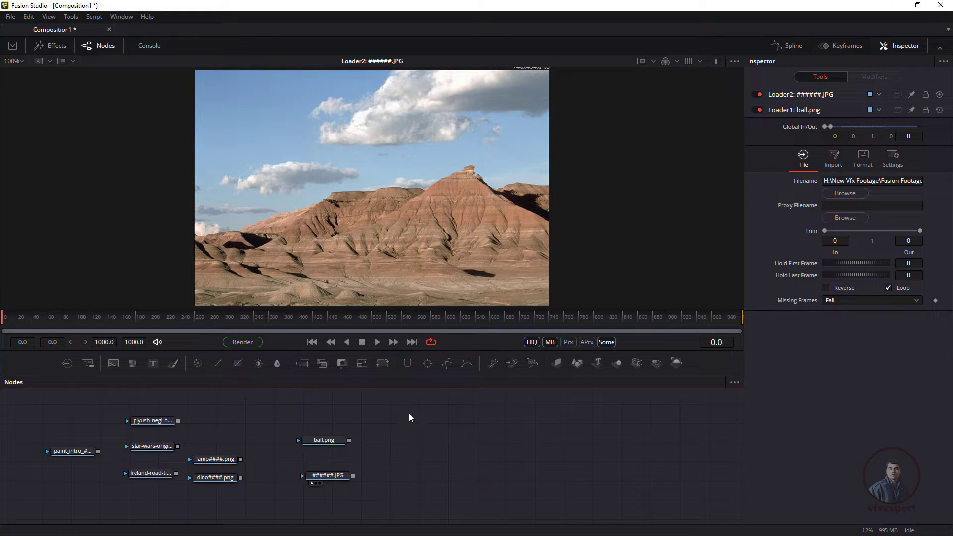
left_click_drag(384, 416, 532, 490)
Place a trial Merge node beside the two loaders and delete it, then place and delete a second one
left_click(303, 364)
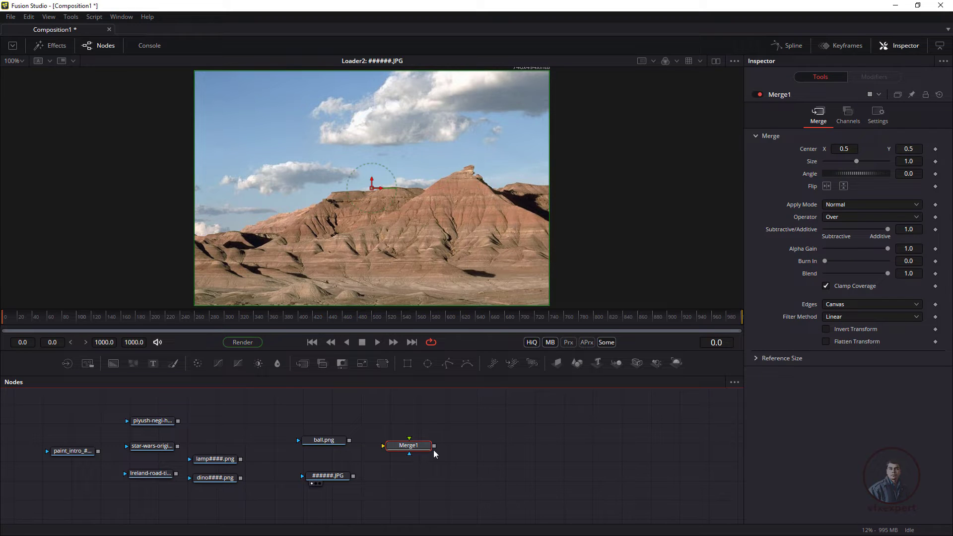
left_click_drag(457, 418, 555, 483)
left_click(420, 449)
key("Delete")
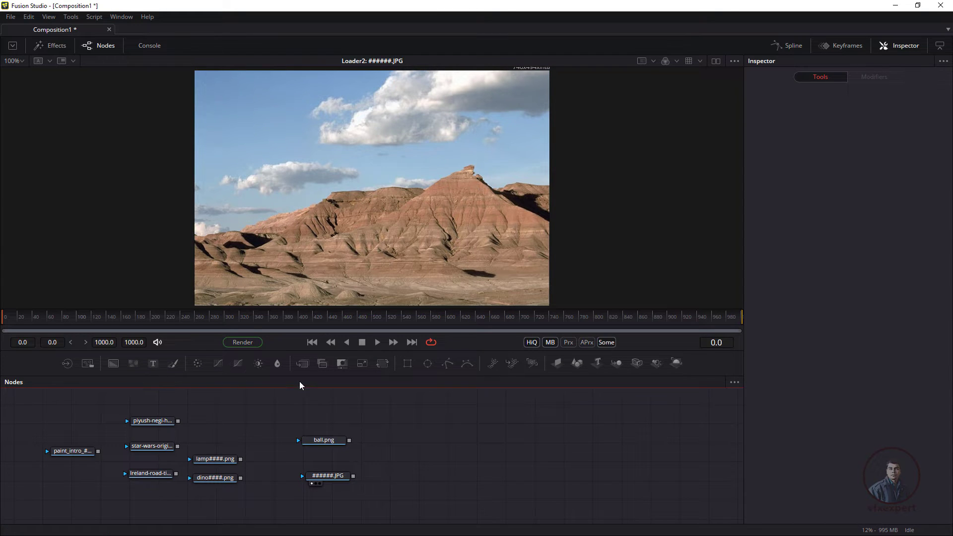
left_click_drag(324, 365, 443, 466)
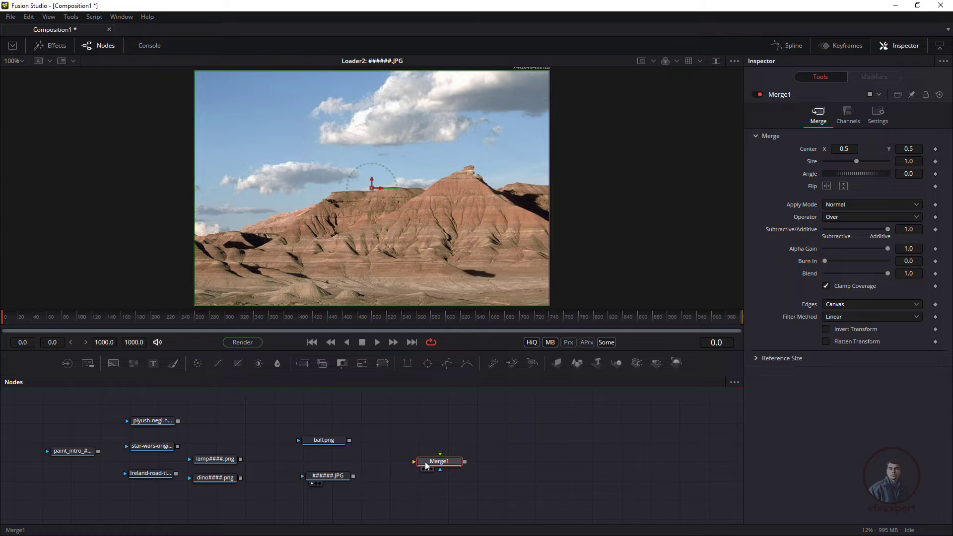
key("Delete")
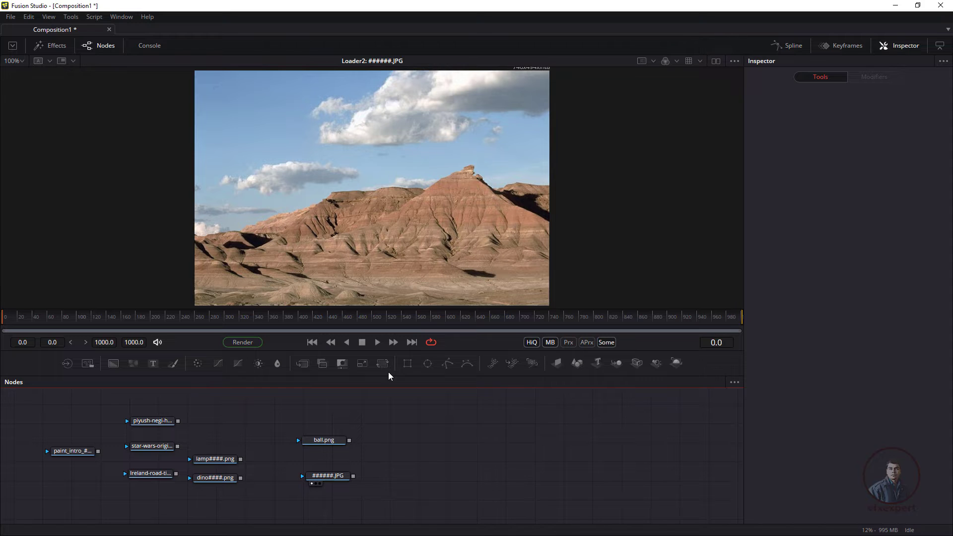
Add a Merge node from the Composite category of the effects library, delete it and close the library
left_click(62, 48)
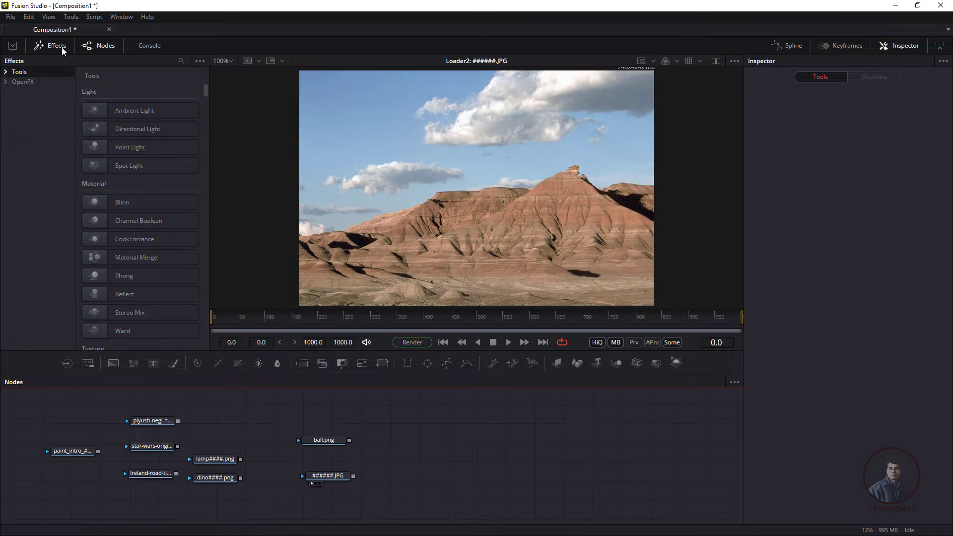
left_click(6, 72)
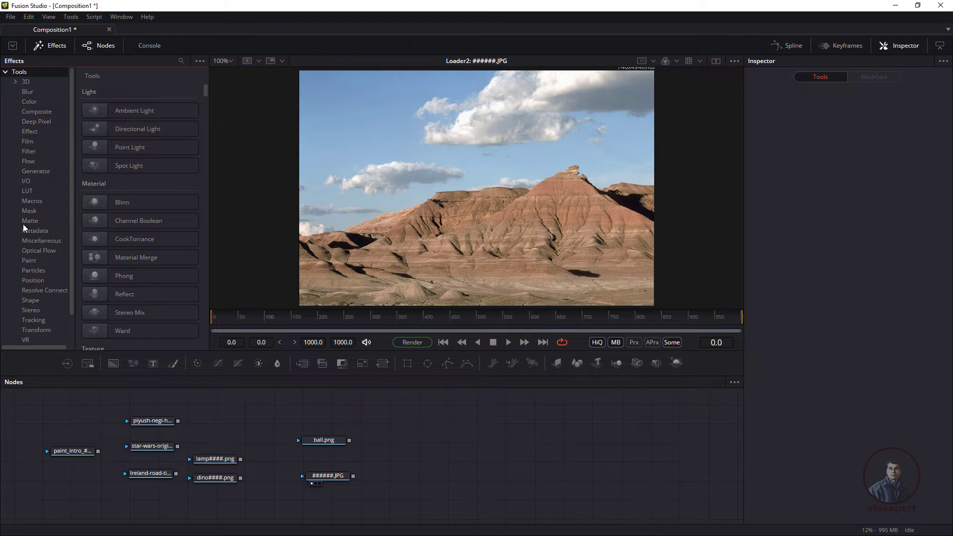
left_click(34, 112)
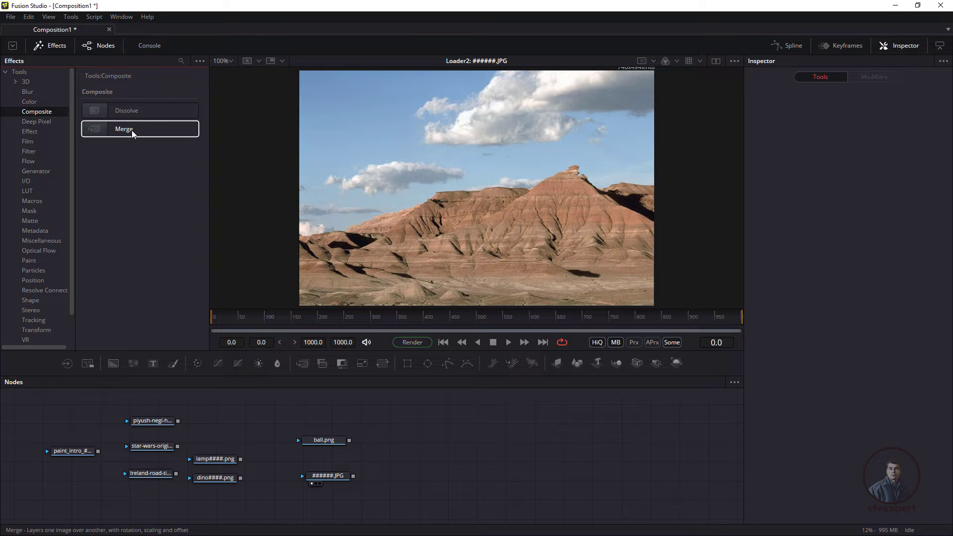
left_click_drag(127, 130, 412, 390)
left_click_drag(432, 464, 432, 464)
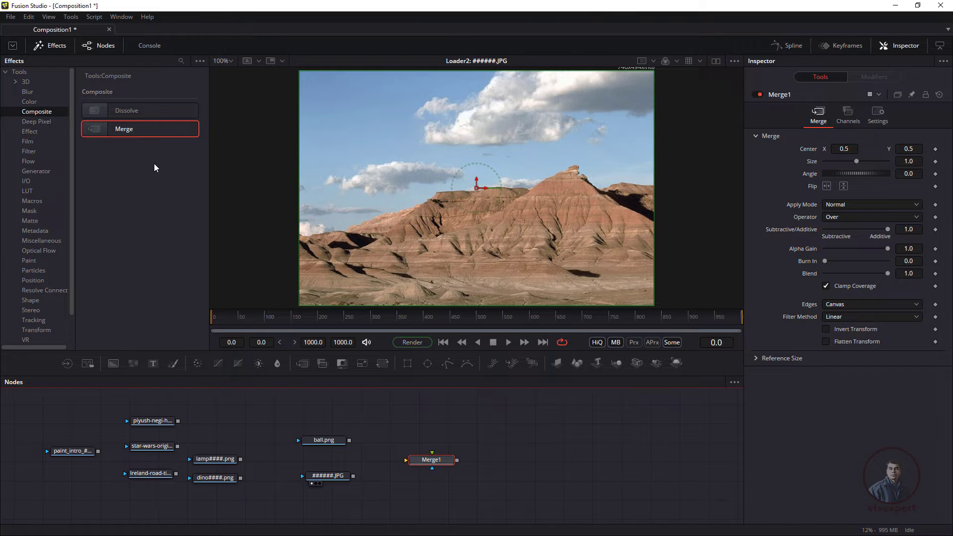
key("Delete")
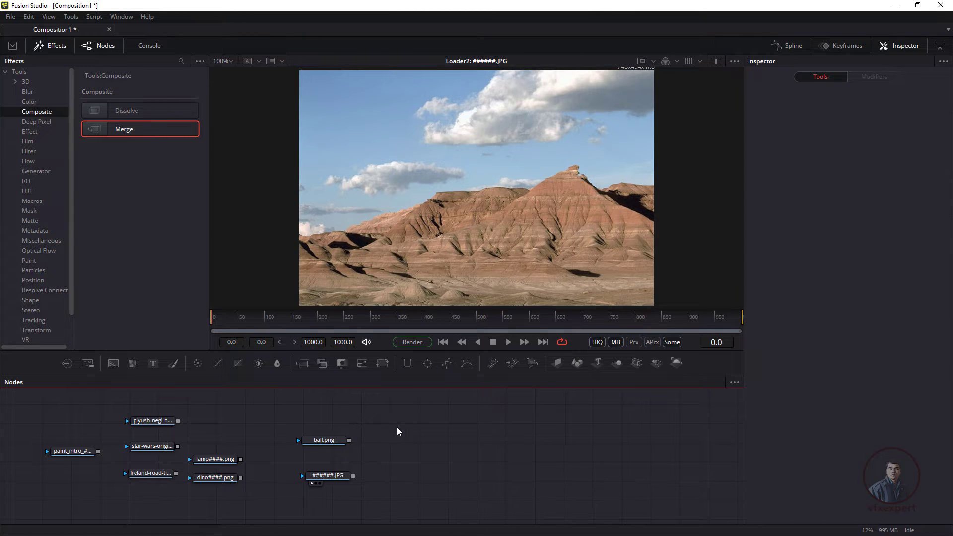
left_click(56, 46)
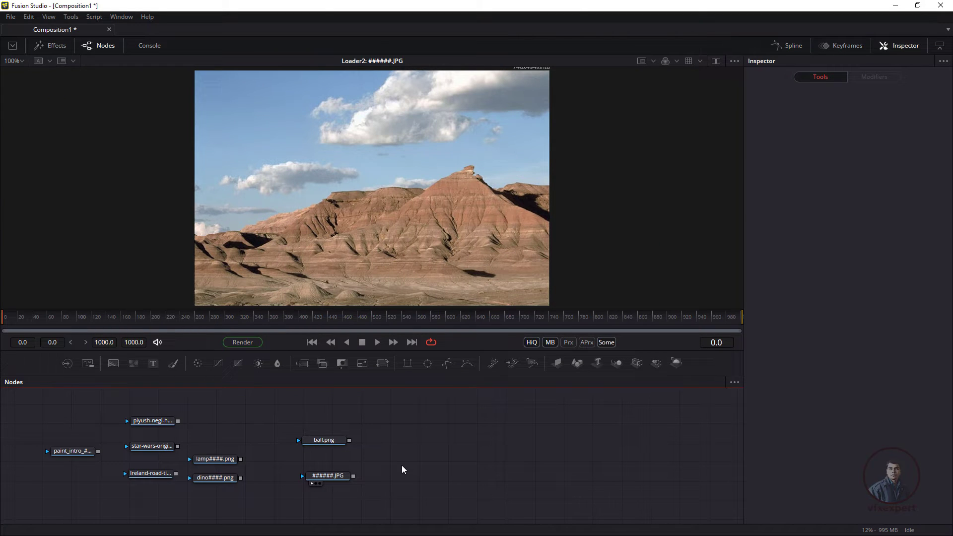
Add a Merge node by searching the Select Tool dialog for "mer", and delete the node
key("shift+space")
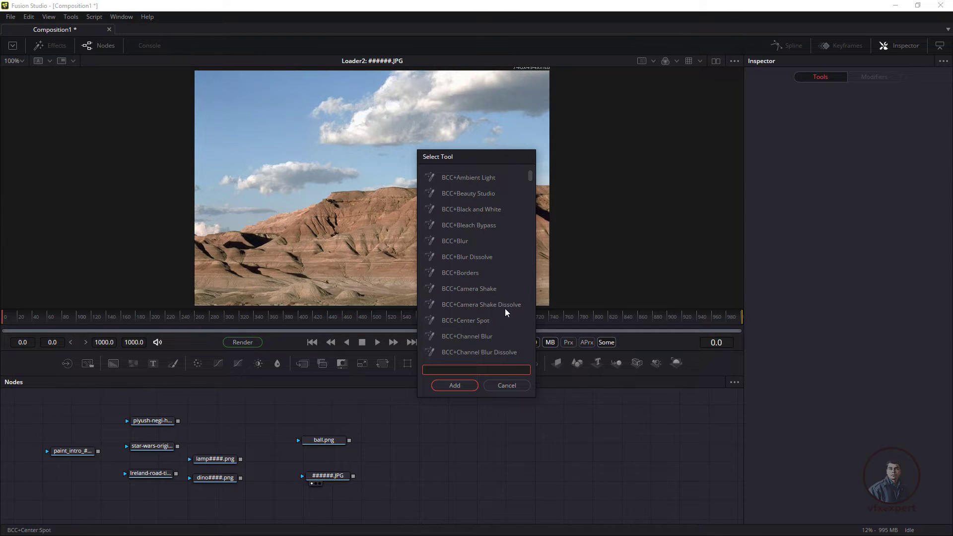
type("mer")
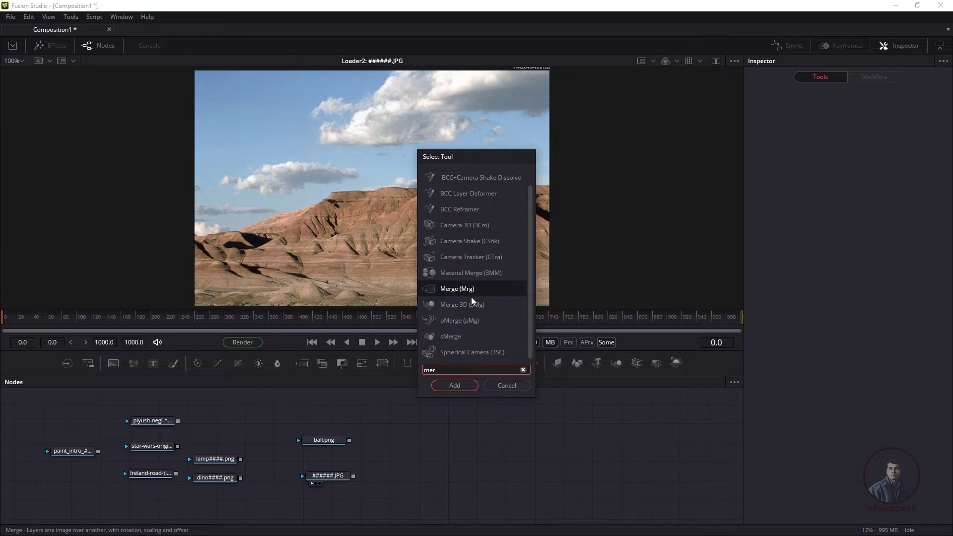
key("Return")
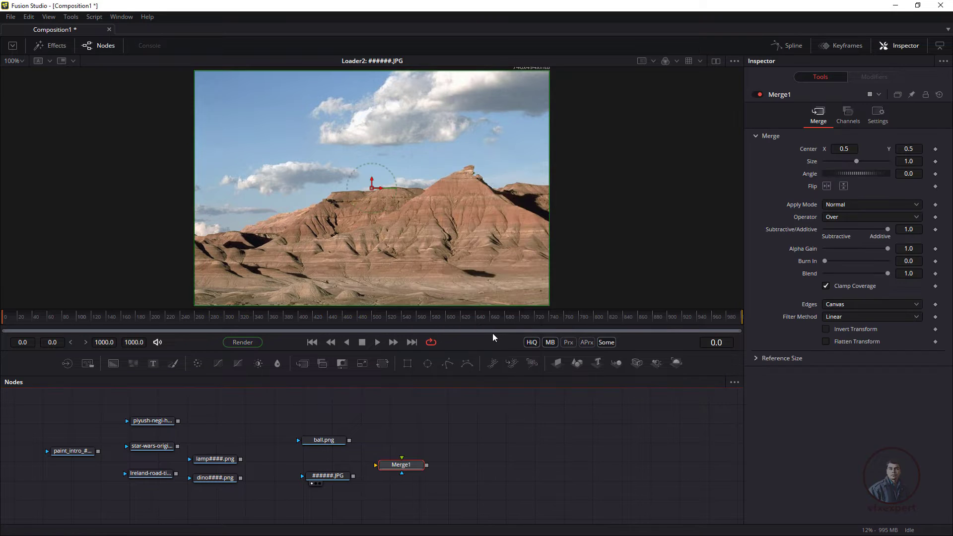
key("Delete")
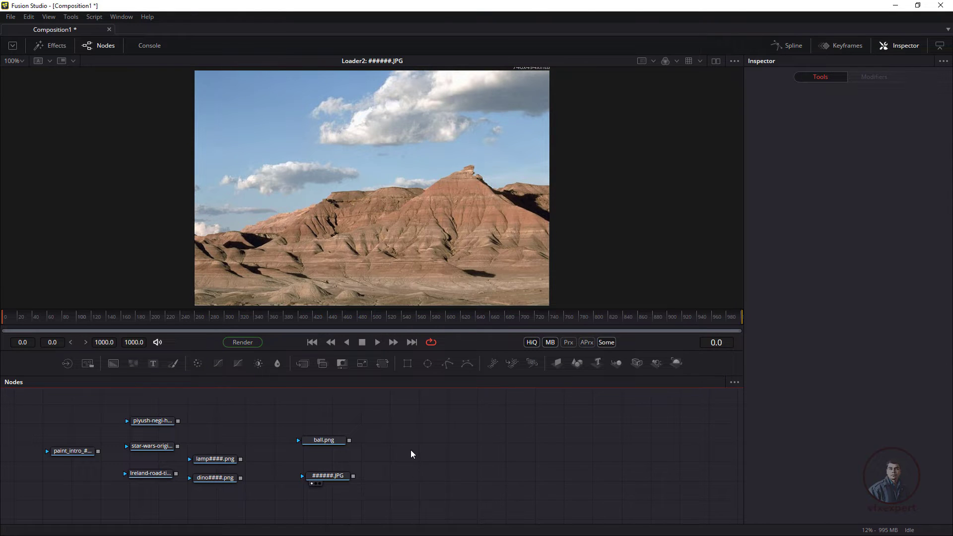
Repeat the "mer" search in the Select Tool dialog, add Merge (Mrg) again and remove the new node
key("shift+space")
type("mer")
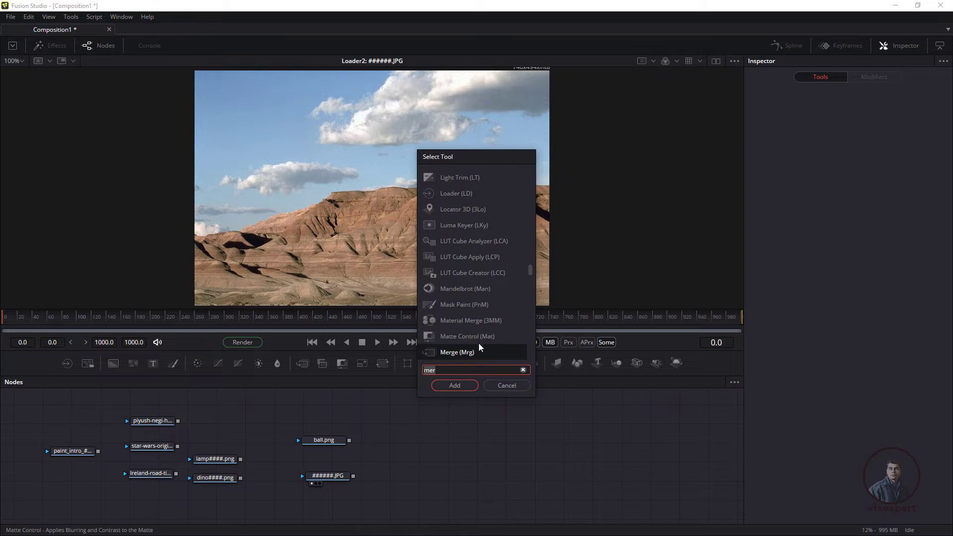
key("BackSpace")
key("BackSpace")
key("BackSpace")
type("mer")
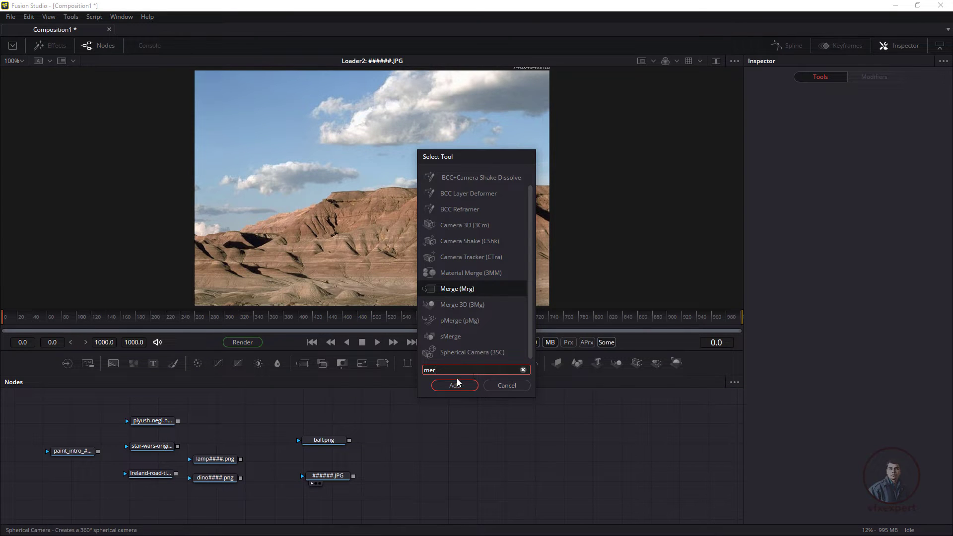
left_click(455, 386)
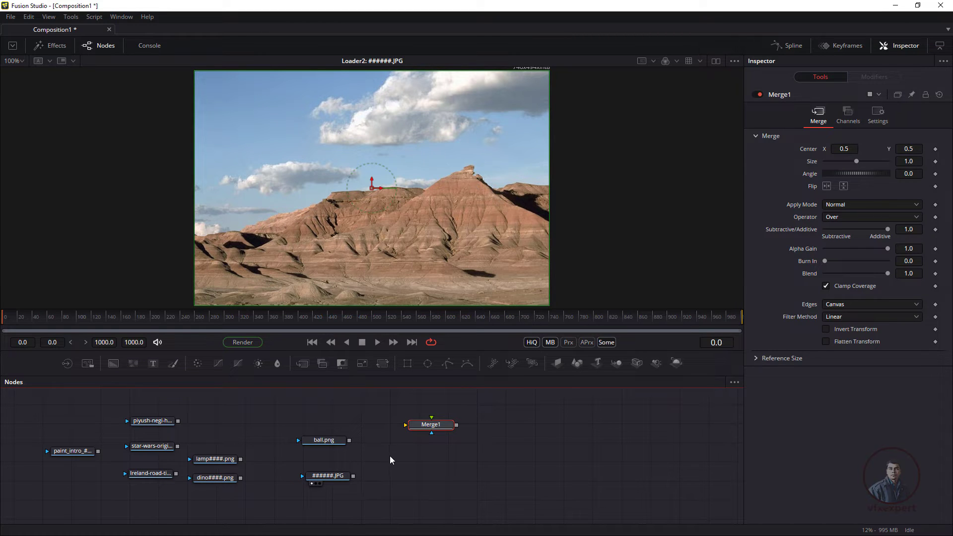
key("Delete")
Add a Merge node connected to ball.png by searching the Select Tool dialog for "mer", reposition it, and delete it
left_click(333, 440)
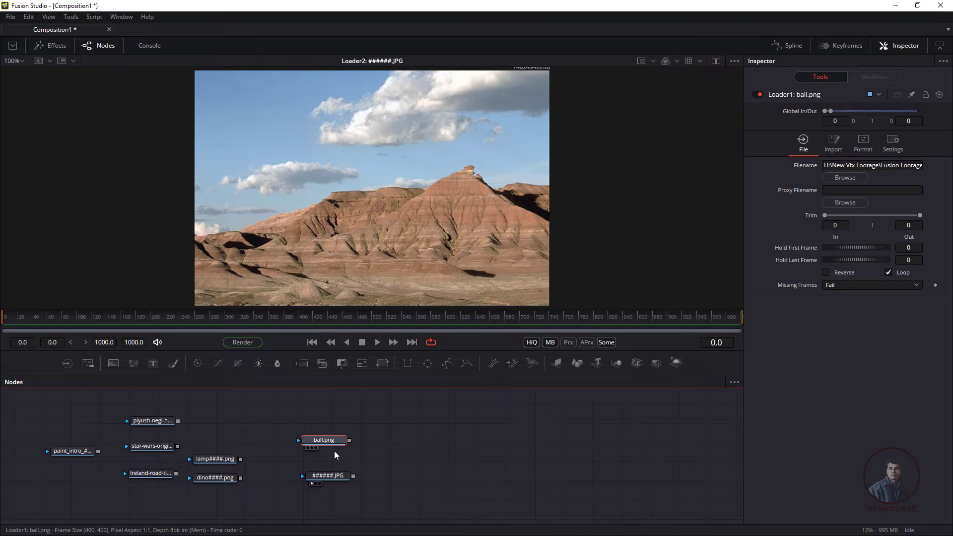
key("shift+space")
type("mer")
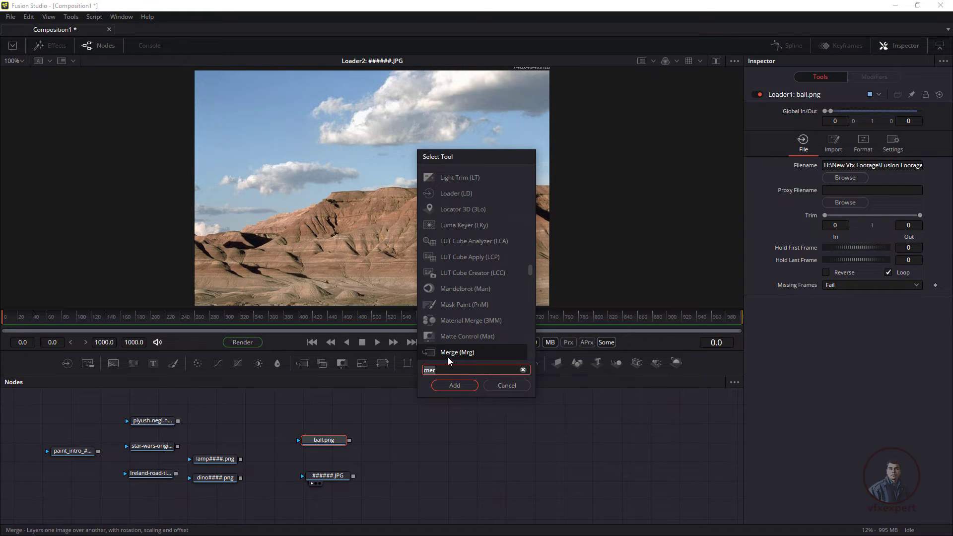
left_click(461, 386)
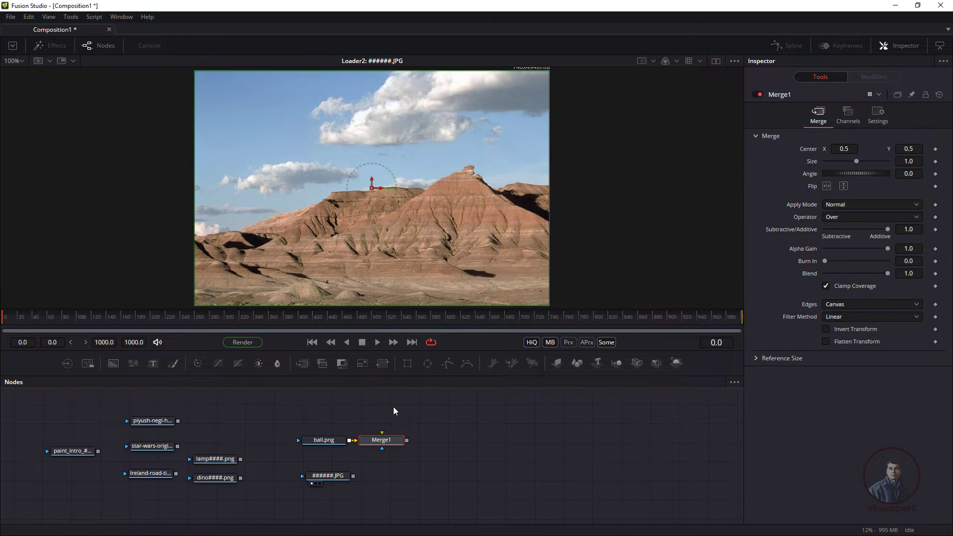
left_click_drag(383, 443, 402, 465)
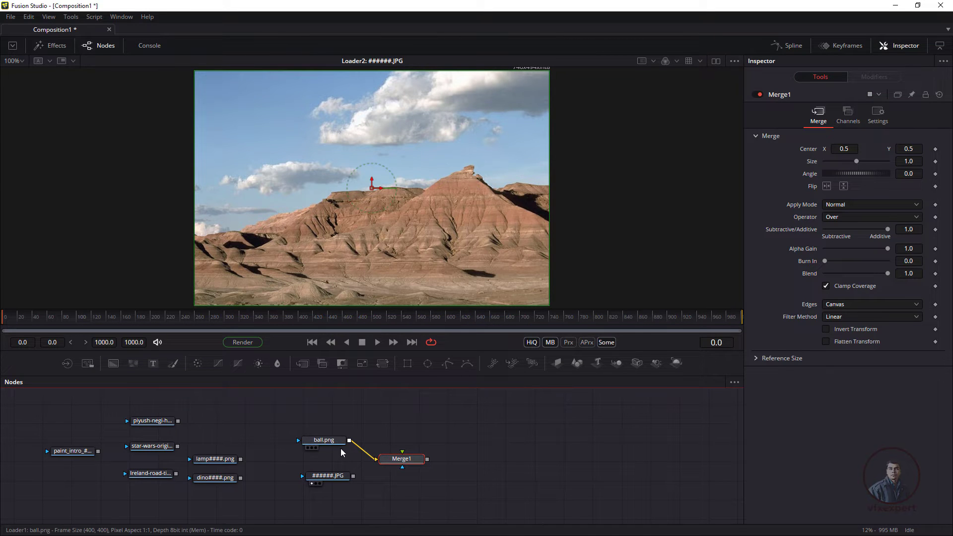
left_click_drag(318, 450, 295, 422)
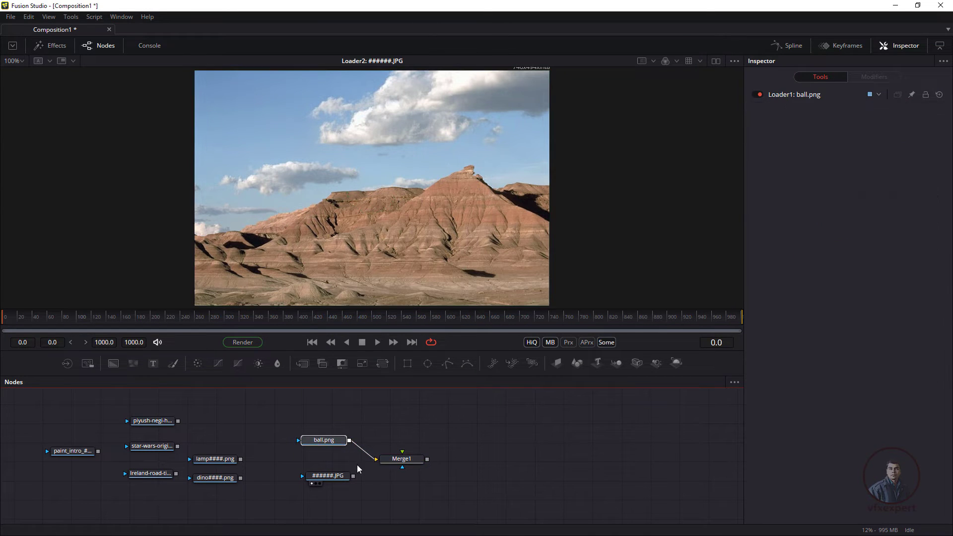
left_click(400, 462)
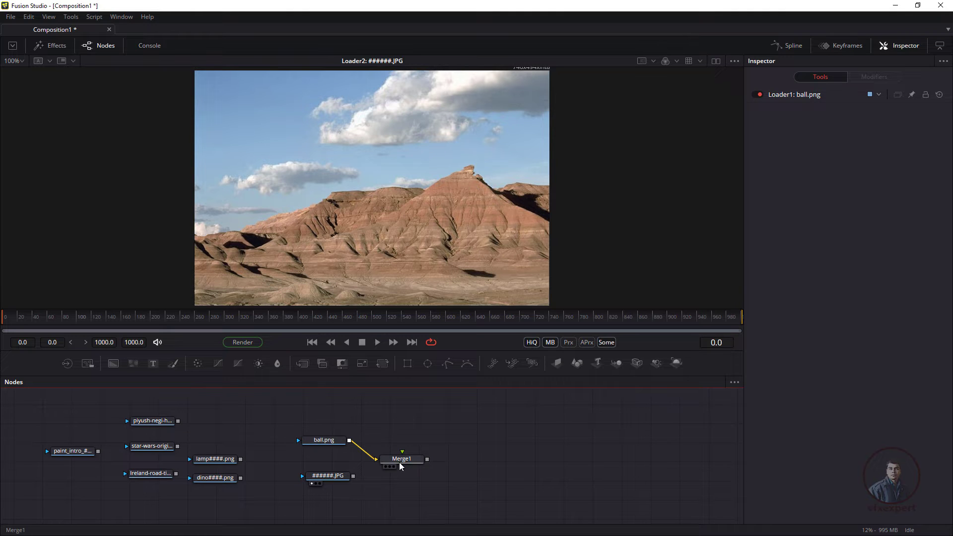
key("Delete")
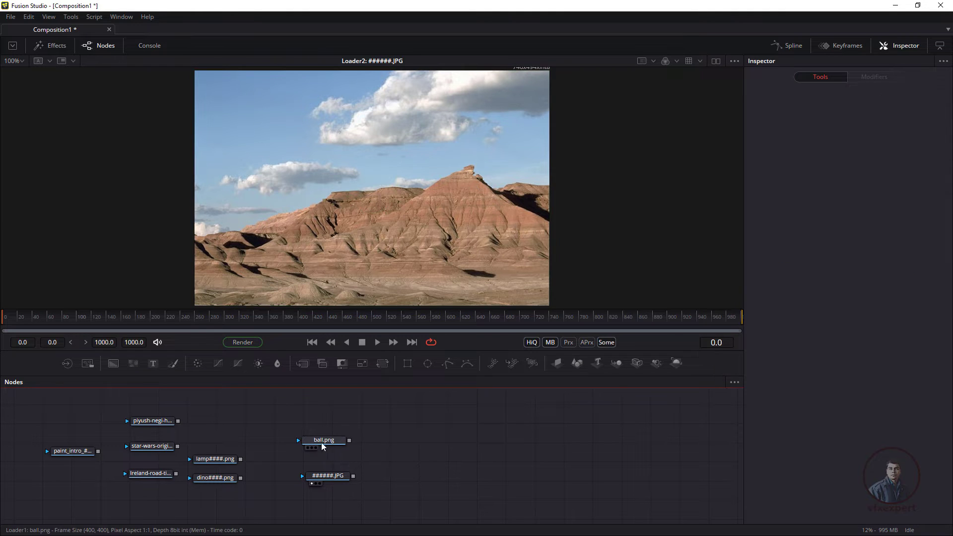
Place an unconnected Merge node beside the two loaders, and preview ball.png and the ######.JPG landscape
left_click(322, 442)
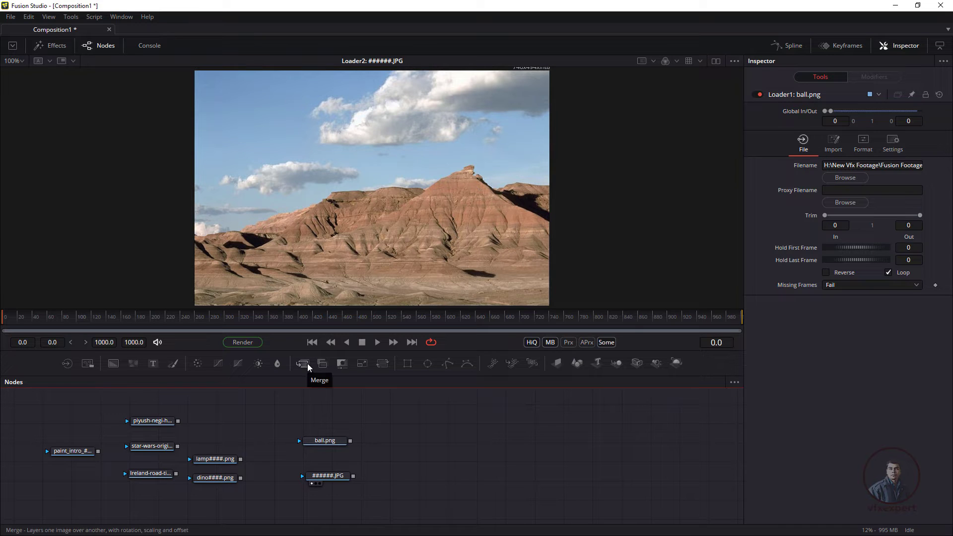
left_click_drag(308, 365, 403, 454)
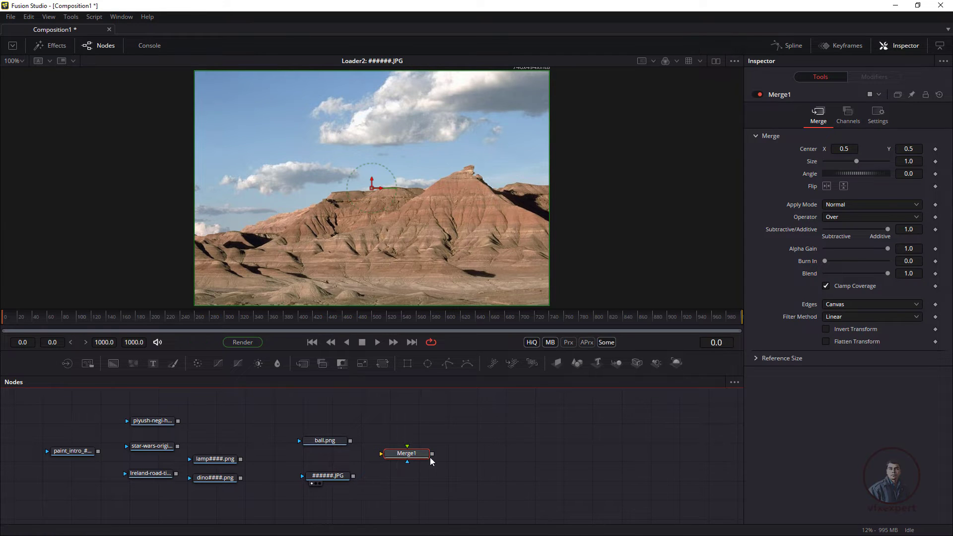
left_click(335, 441)
left_click_drag(329, 441, 413, 249)
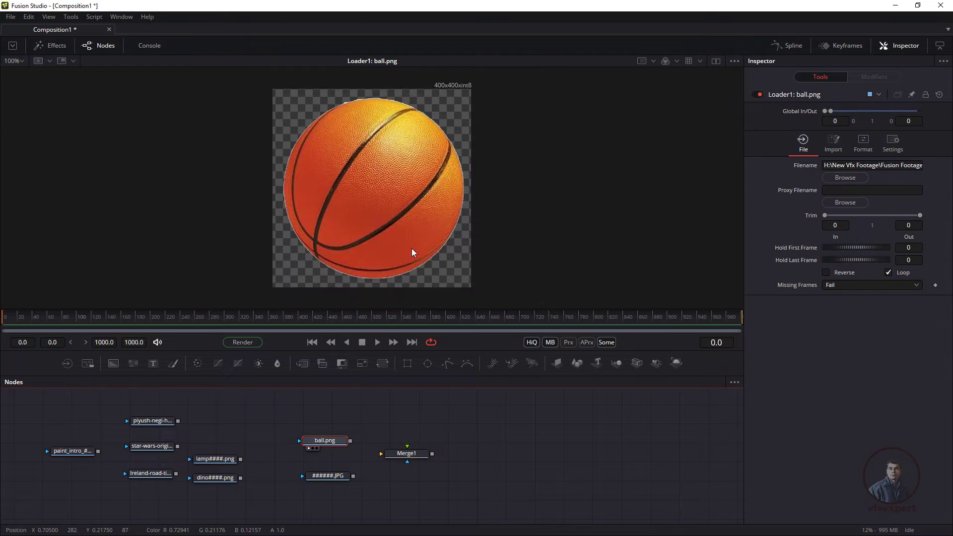
left_click_drag(334, 476, 407, 221)
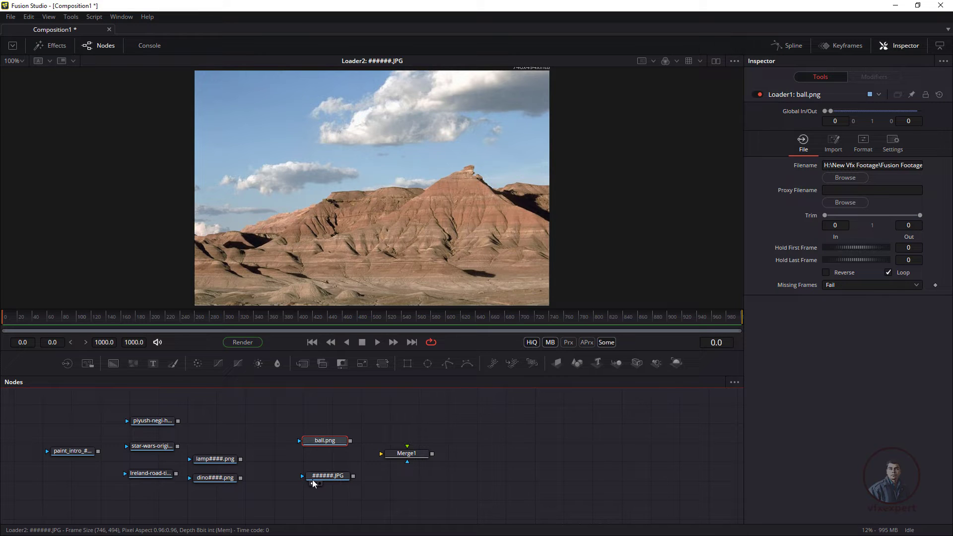
Shift the Merge node slightly, and view ball.png followed by the ######.JPG landscape in the viewer again
left_click_drag(302, 476, 353, 476)
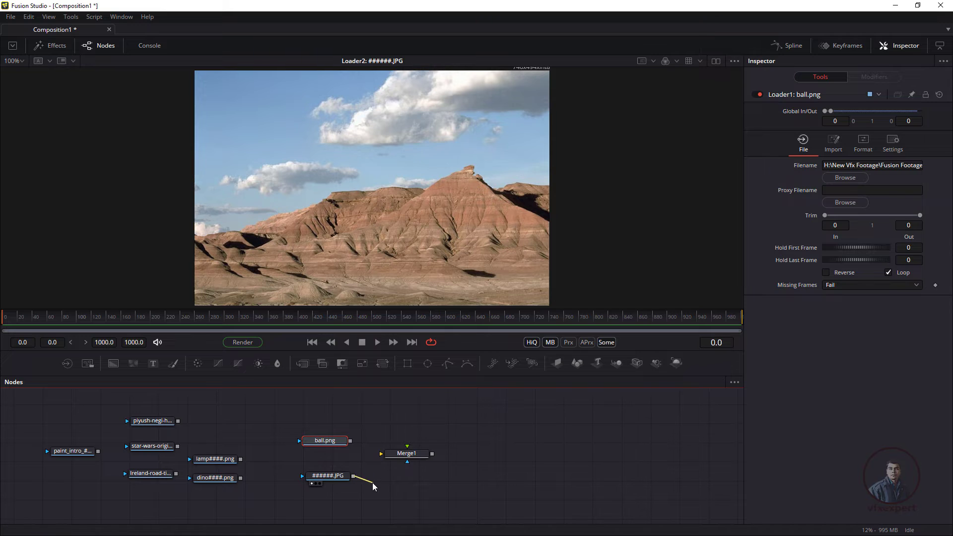
left_click_drag(418, 456, 422, 459)
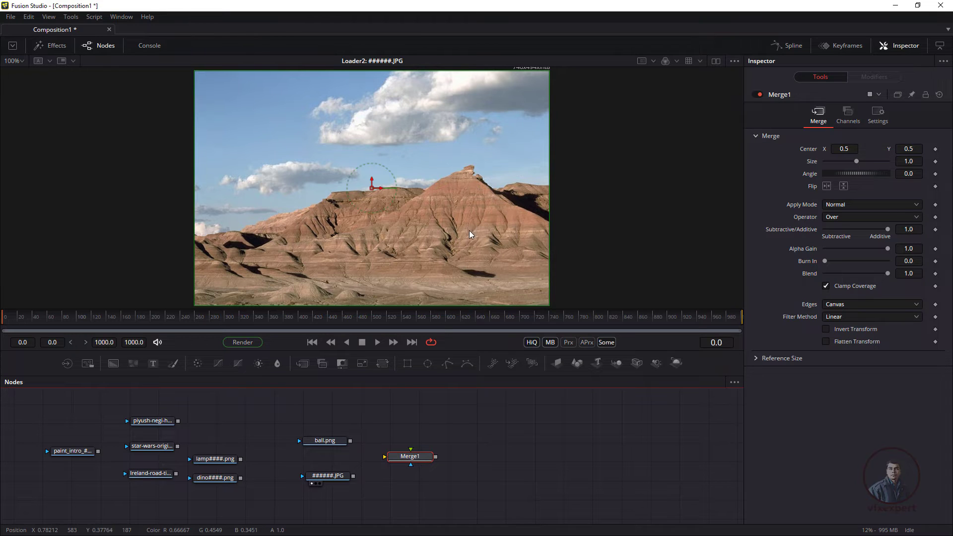
mouse_move(410, 449)
left_mouse_down()
mouse_move(420, 437)
mouse_move(411, 435)
left_mouse_up()
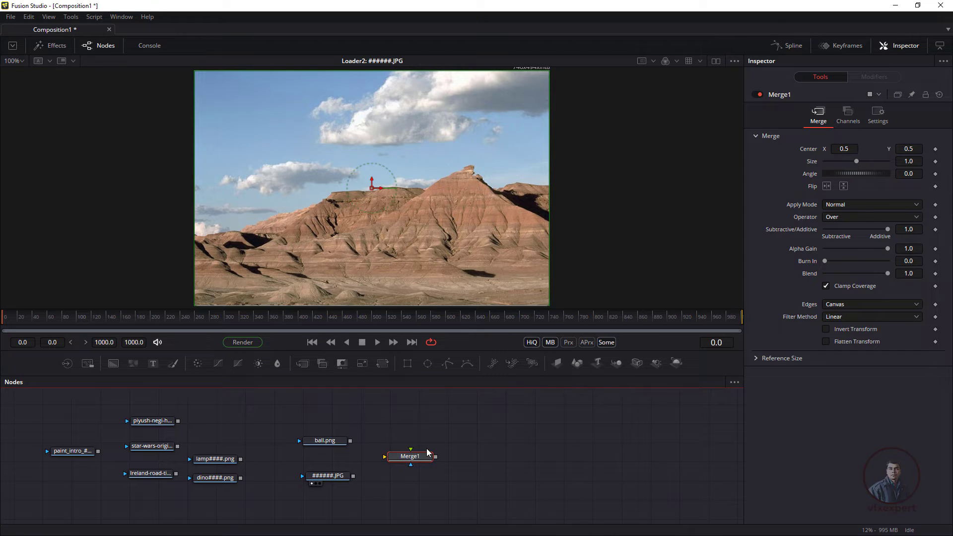
left_click_drag(374, 432, 488, 454)
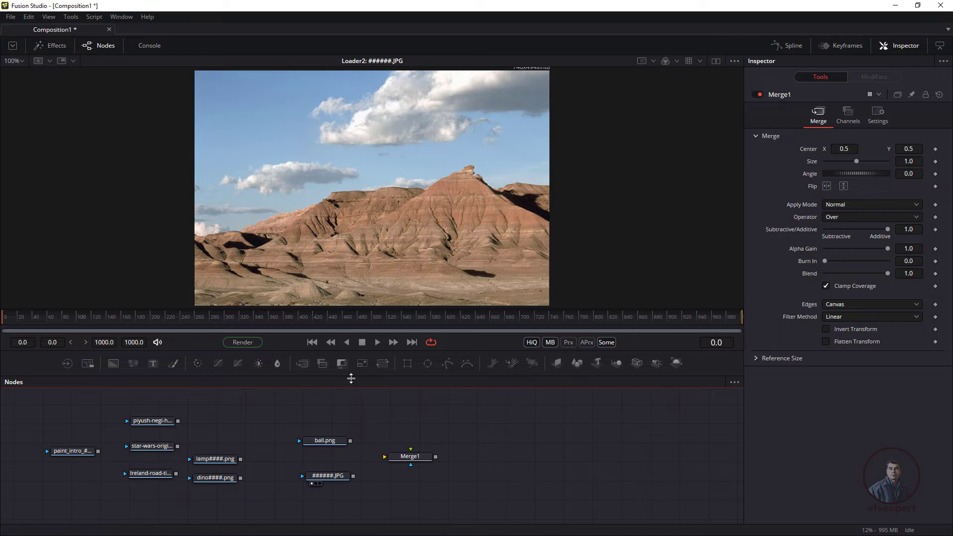
left_click_drag(338, 441, 379, 218)
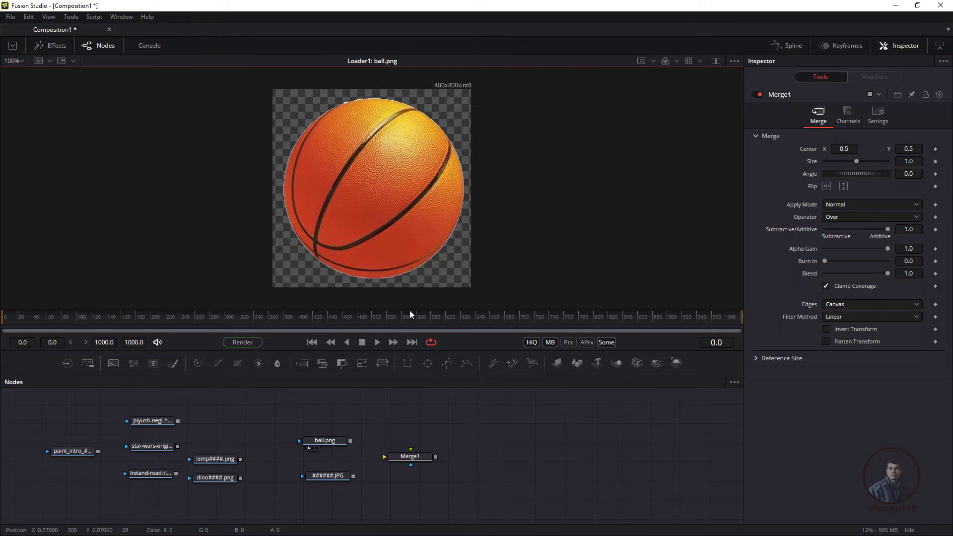
left_click_drag(332, 477, 399, 241)
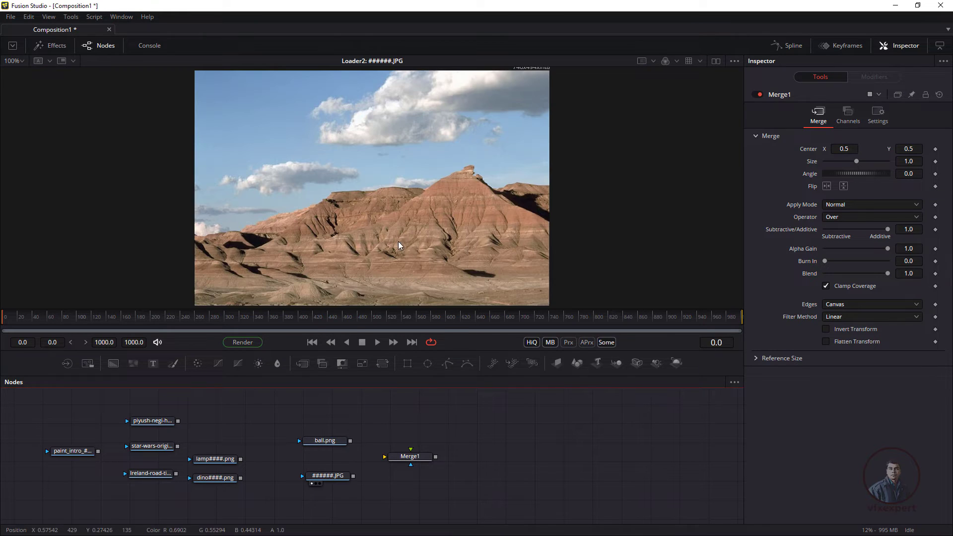
left_click(337, 475)
left_click(332, 233)
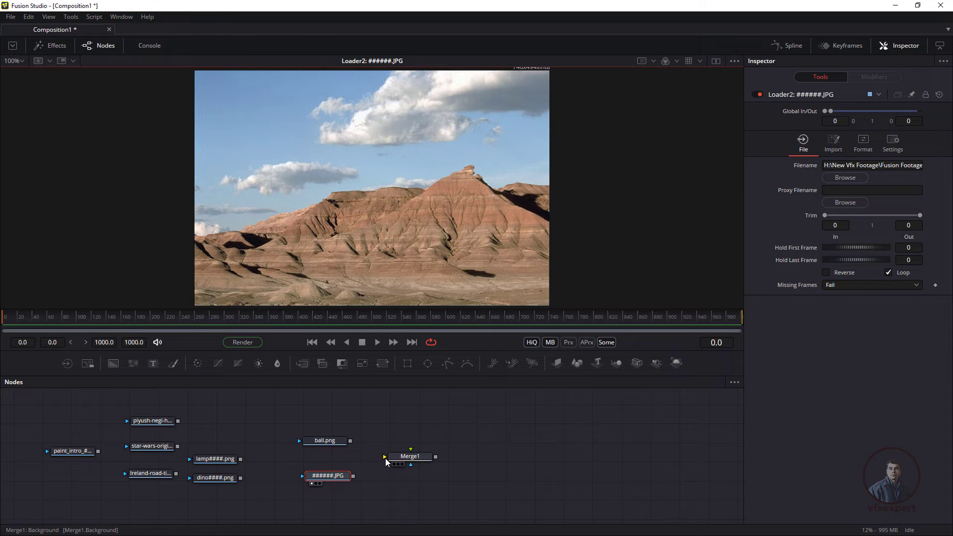
Connect ######.JPG as the Merge node's background and ball.png as its foreground, and view the merged composite
left_click_drag(352, 477, 385, 455)
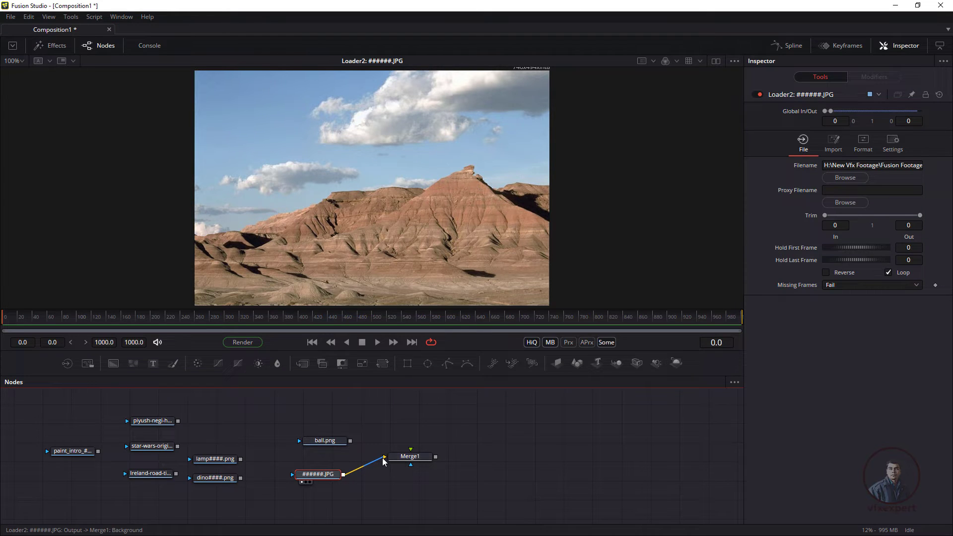
left_click_drag(382, 457, 352, 508)
left_click_drag(343, 475, 412, 462)
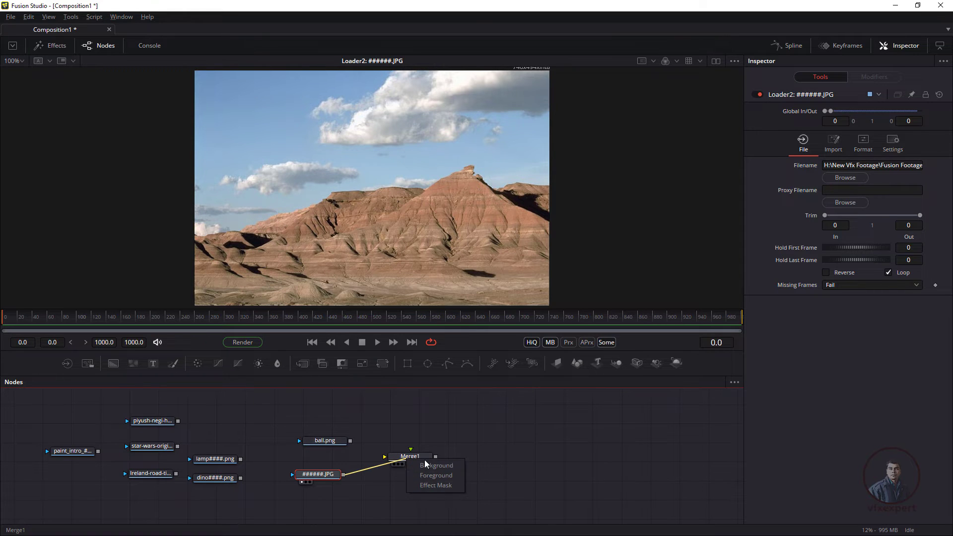
left_click(437, 466)
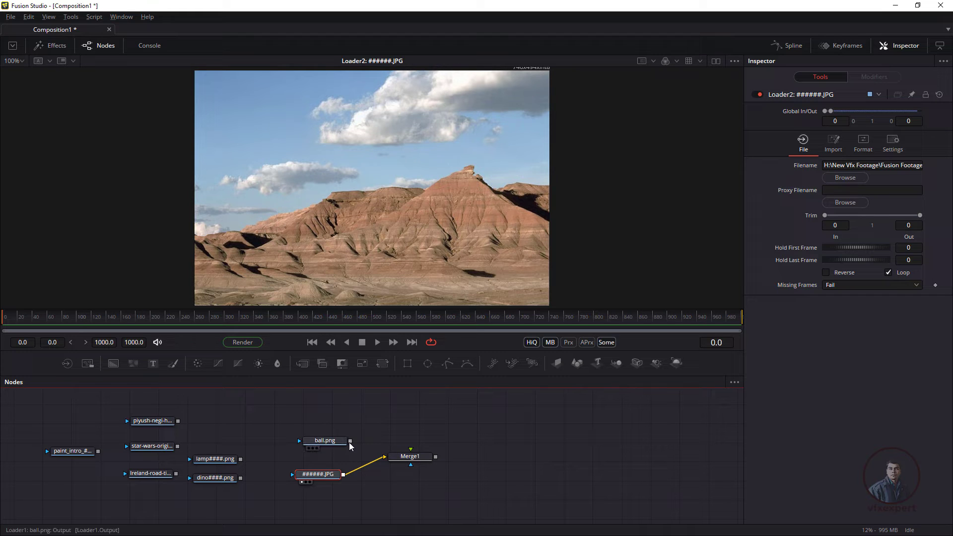
left_click_drag(350, 441, 411, 450)
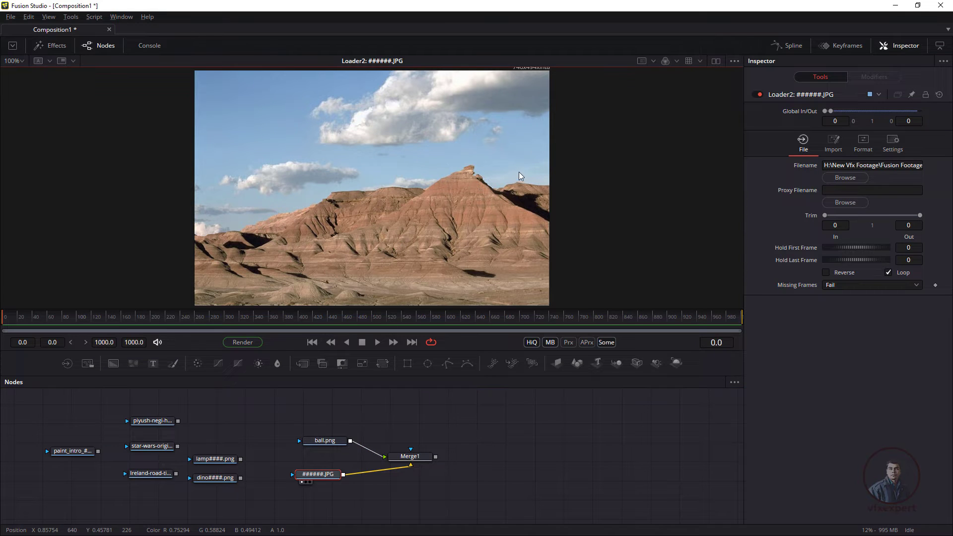
left_click(417, 458)
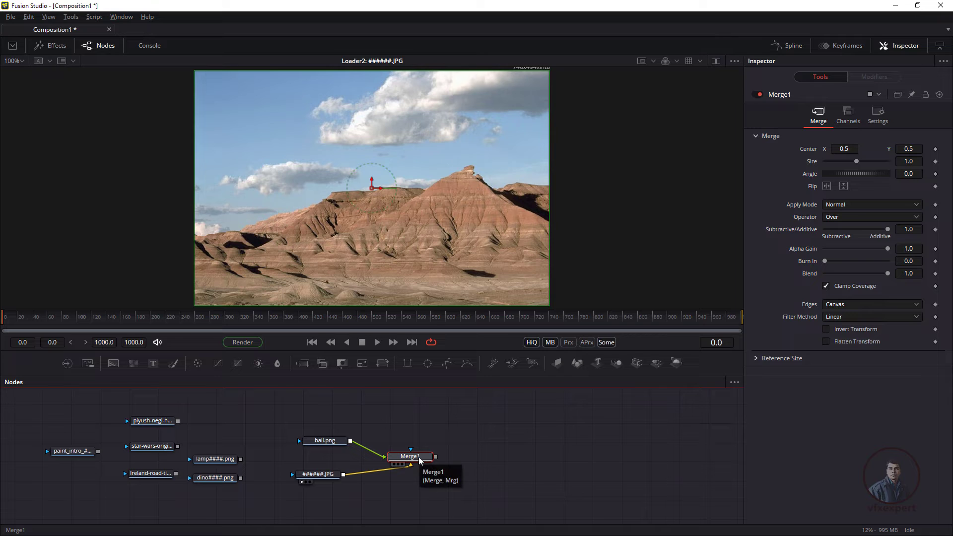
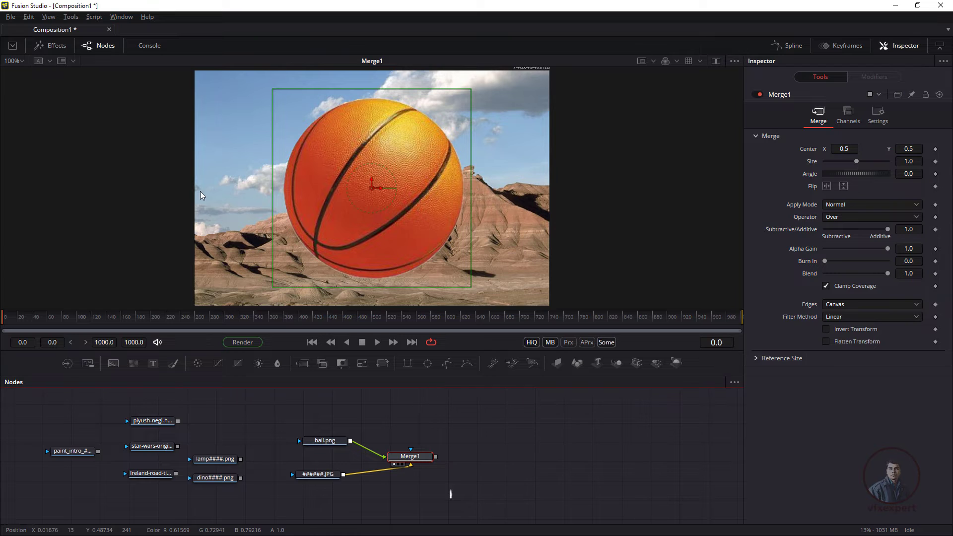
Start saving the composition and browse to the Fusion Footages folder on the DATA 1 (H:) drive
left_click(10, 18)
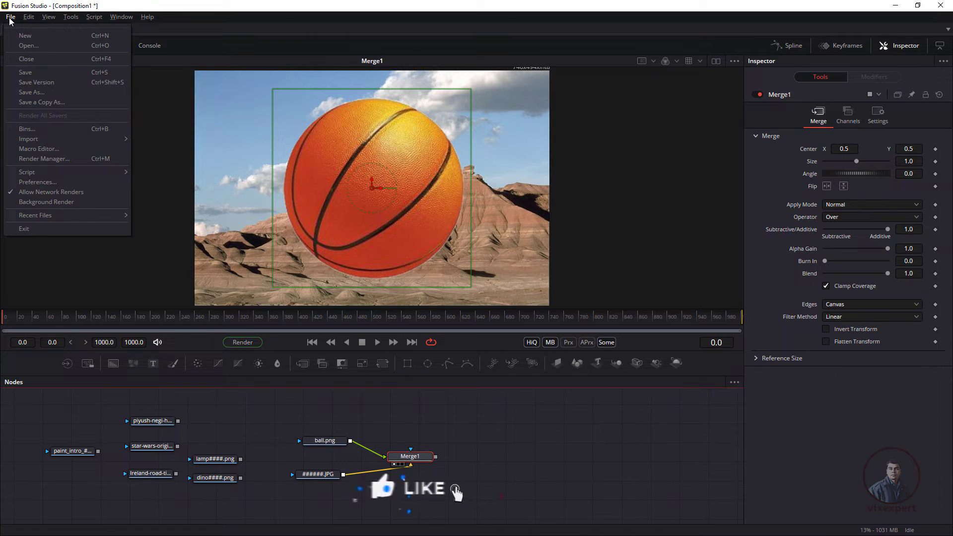
left_click(26, 73)
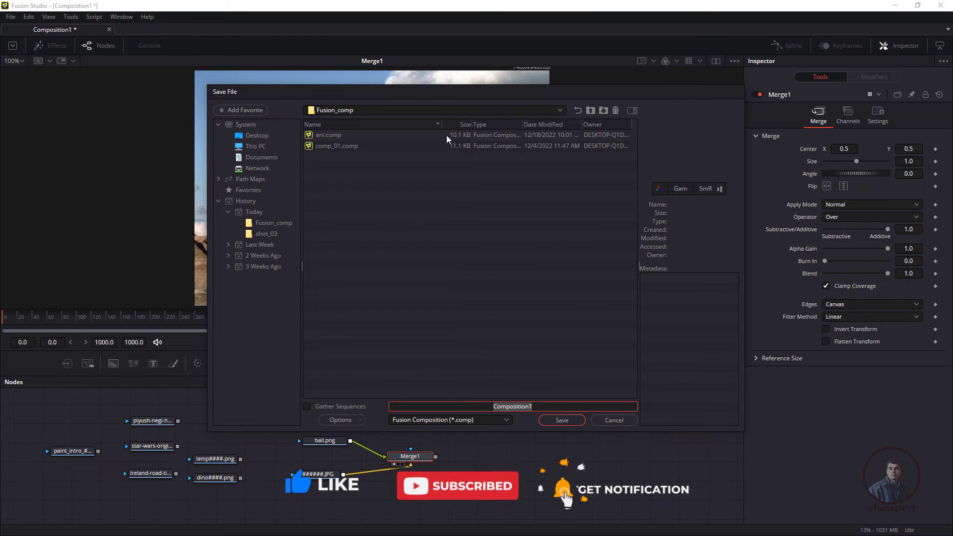
left_click(265, 148)
double_click(333, 178)
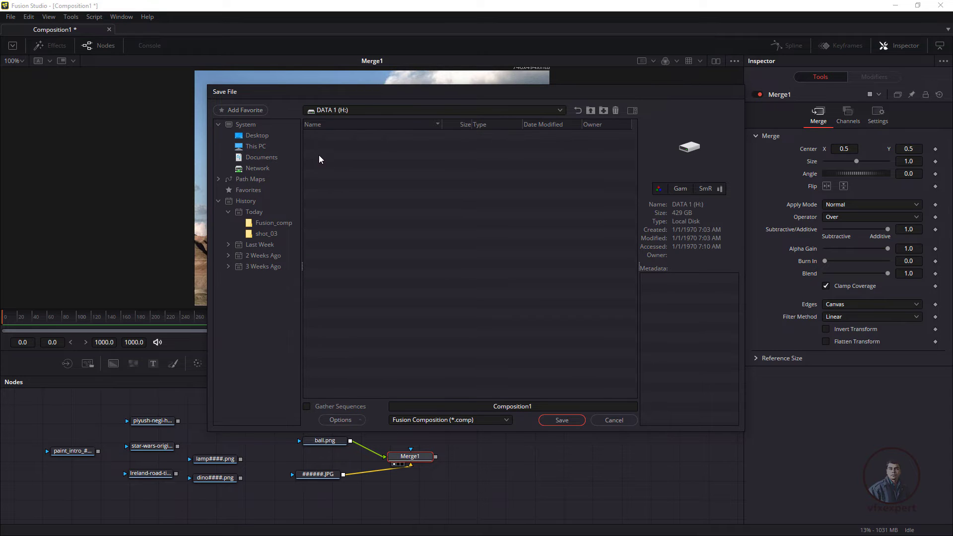
scroll(357, 341, "down", 3)
double_click(345, 385)
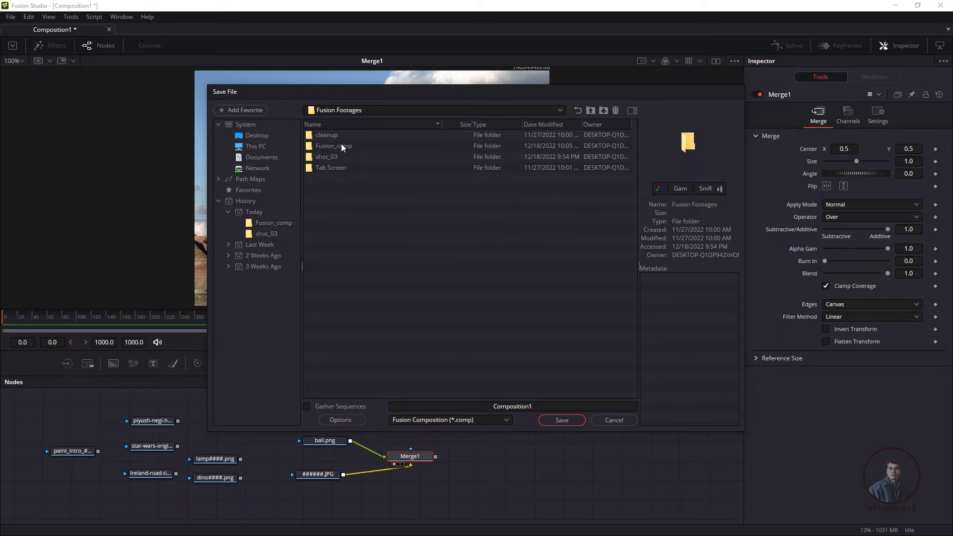
Create a new folder inside Fusion Footages and permanently delete it
left_click(600, 110)
key("Return")
key("Delete")
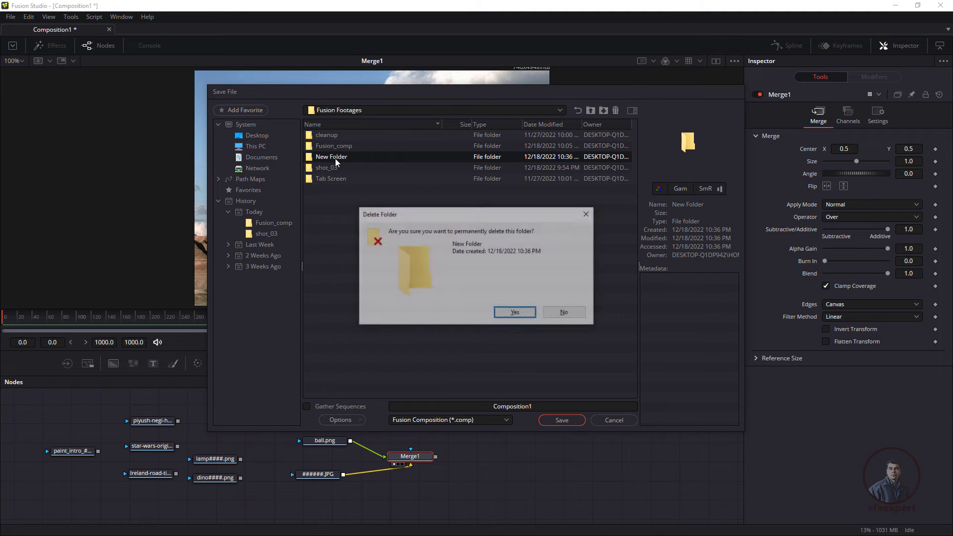
left_click(515, 314)
Save the composition in the Fusion_comp folder under the name clas_02
double_click(341, 147)
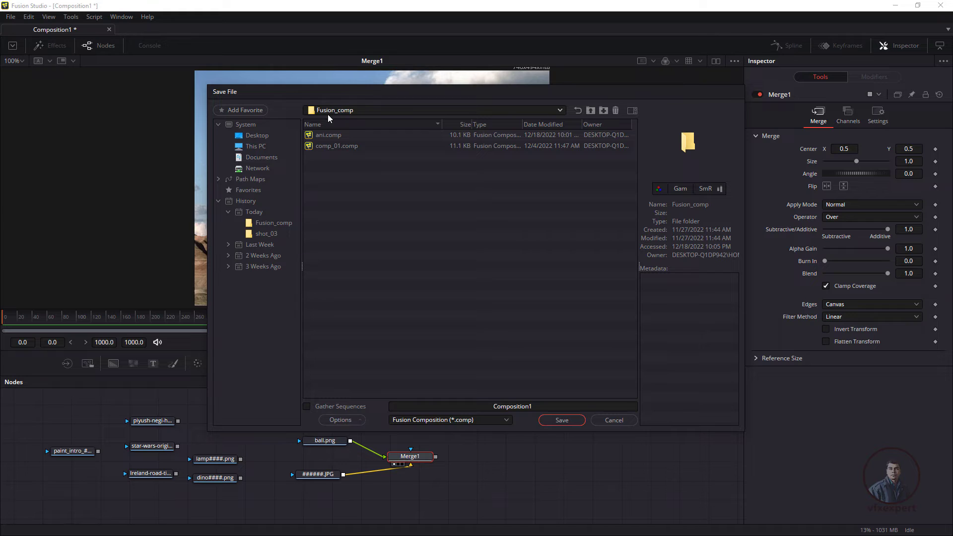
left_click(544, 406)
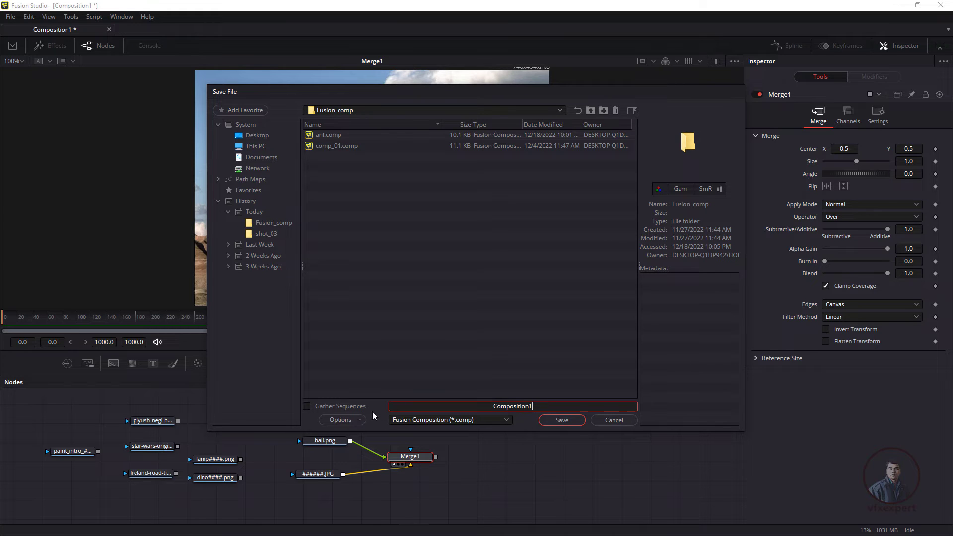
double_click(527, 408)
type("clas_02")
left_click(571, 423)
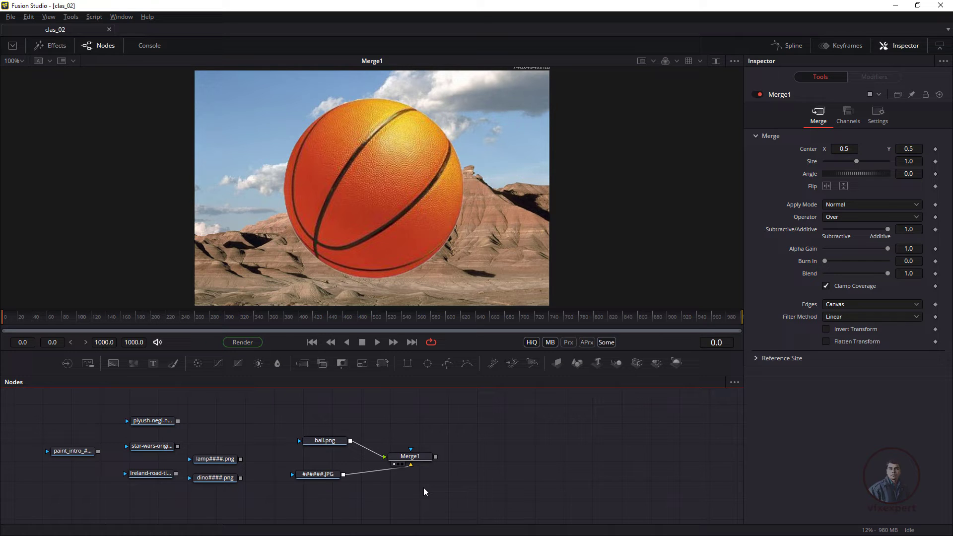
Scale the merged ball to about 0.565, move its center to about X 0.501, Y 0.464, and hide the Inspector
left_click(421, 457)
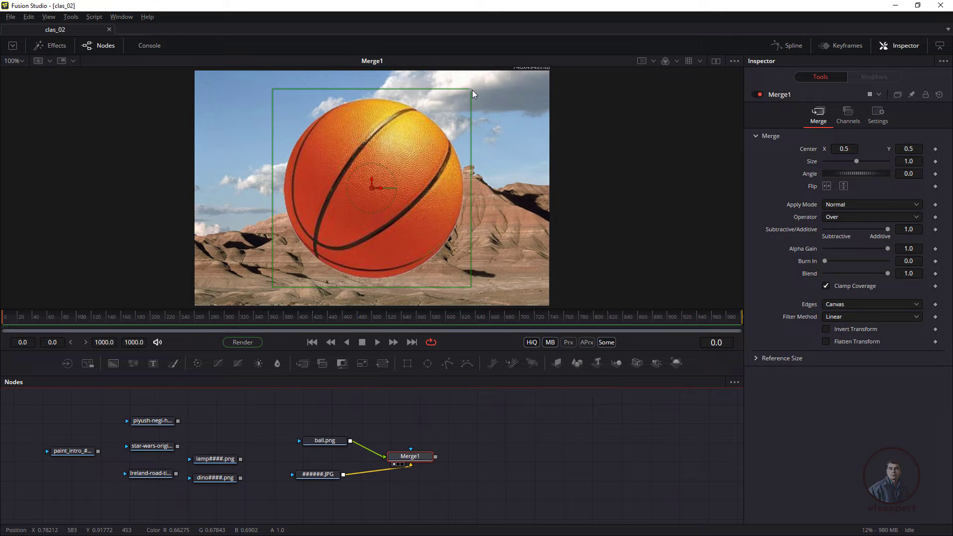
left_click_drag(473, 90, 429, 141)
mouse_move(374, 189)
left_mouse_down()
mouse_move(389, 196)
mouse_move(371, 194)
left_mouse_up()
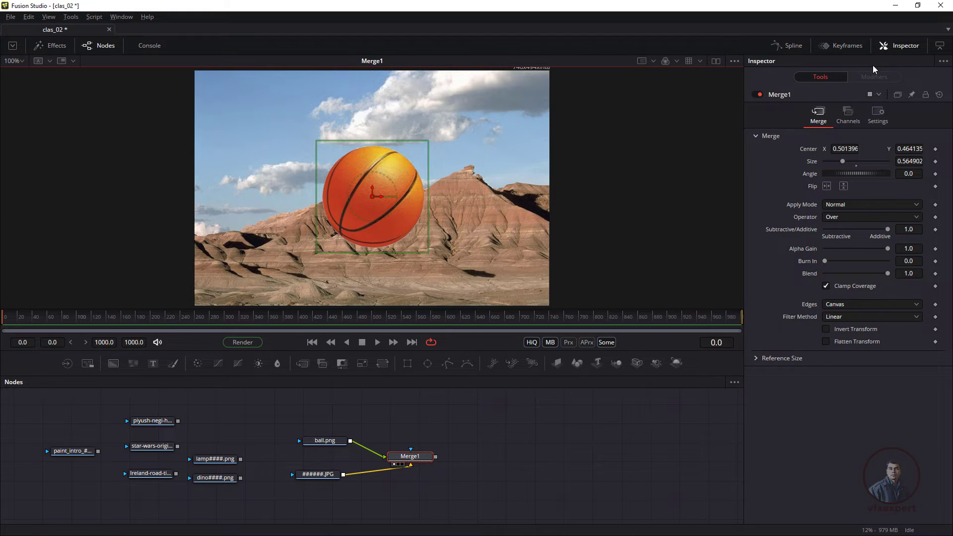
left_click(897, 47)
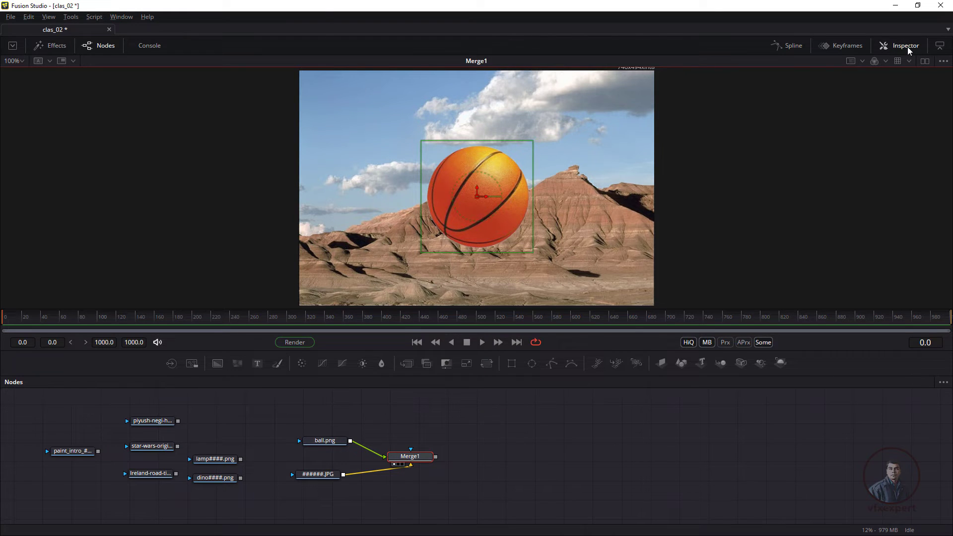
Show the Inspector and adjust the merged ball to size about 0.65, center about X 0.645, Y 0.53, and angle about -2.2
left_click(908, 47)
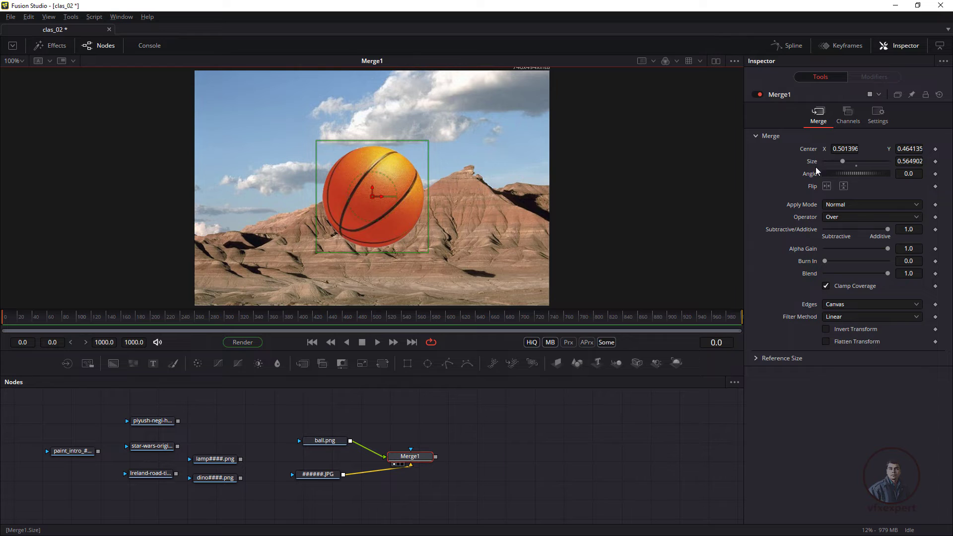
left_click_drag(847, 161, 844, 163)
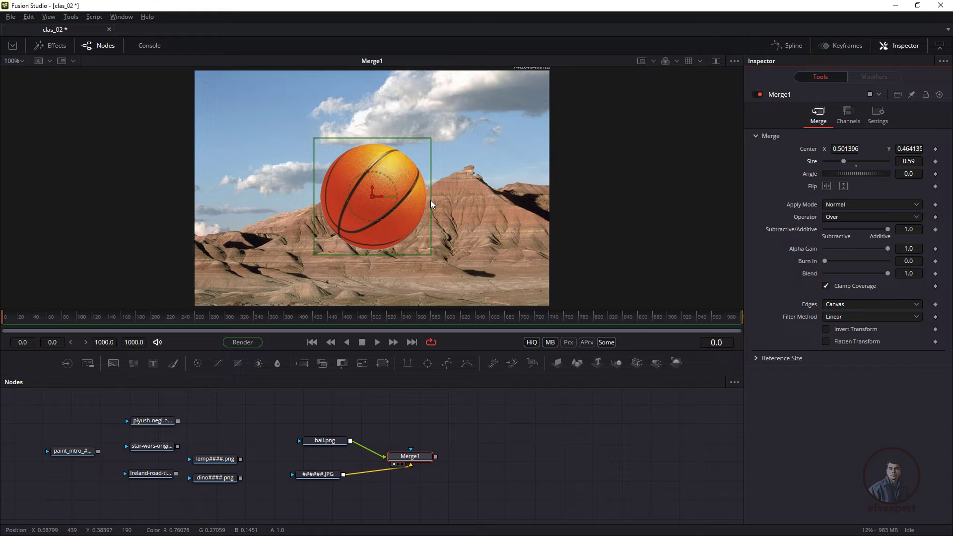
mouse_move(842, 174)
left_mouse_down()
mouse_move(850, 177)
mouse_move(841, 176)
left_mouse_up()
left_click_drag(371, 195, 423, 180)
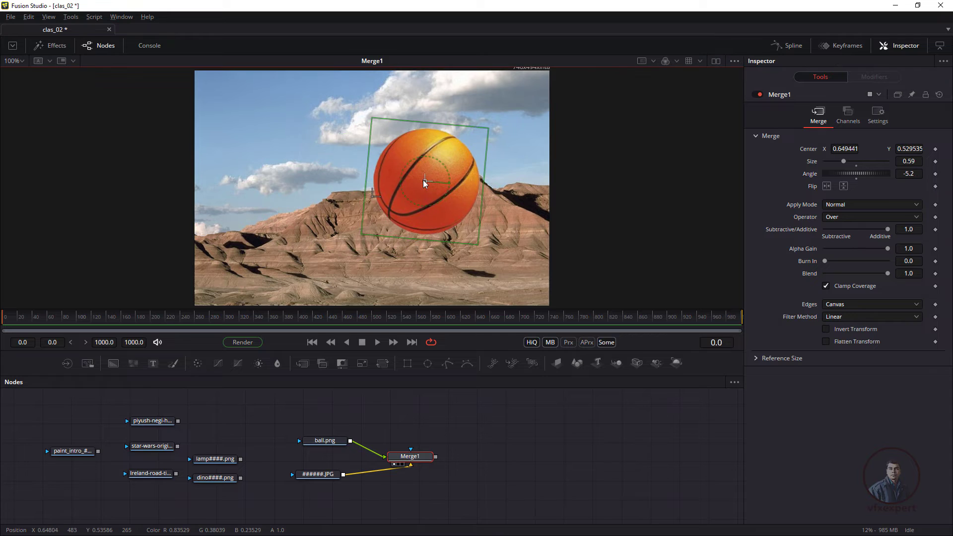
mouse_move(487, 130)
left_mouse_down()
mouse_move(493, 135)
mouse_move(494, 124)
left_mouse_up()
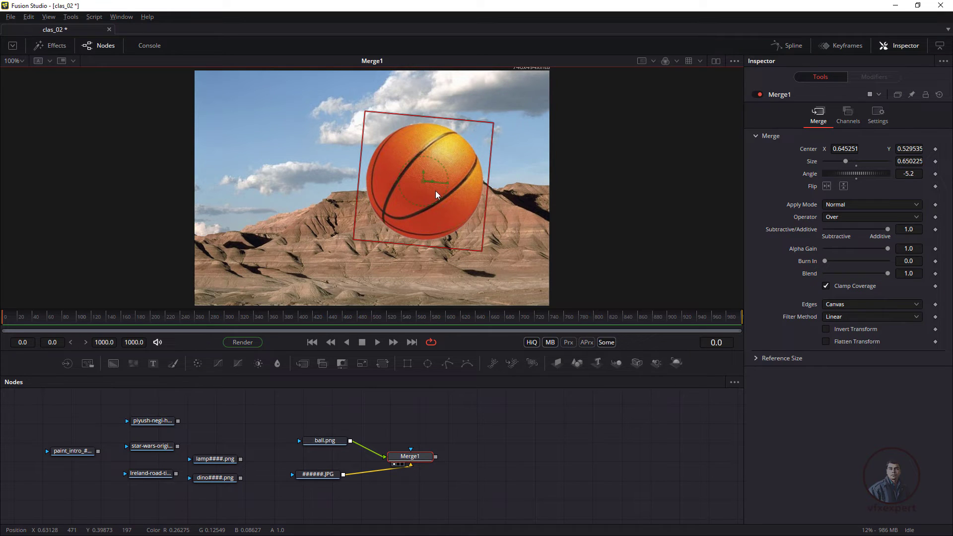
left_click_drag(438, 198, 472, 185)
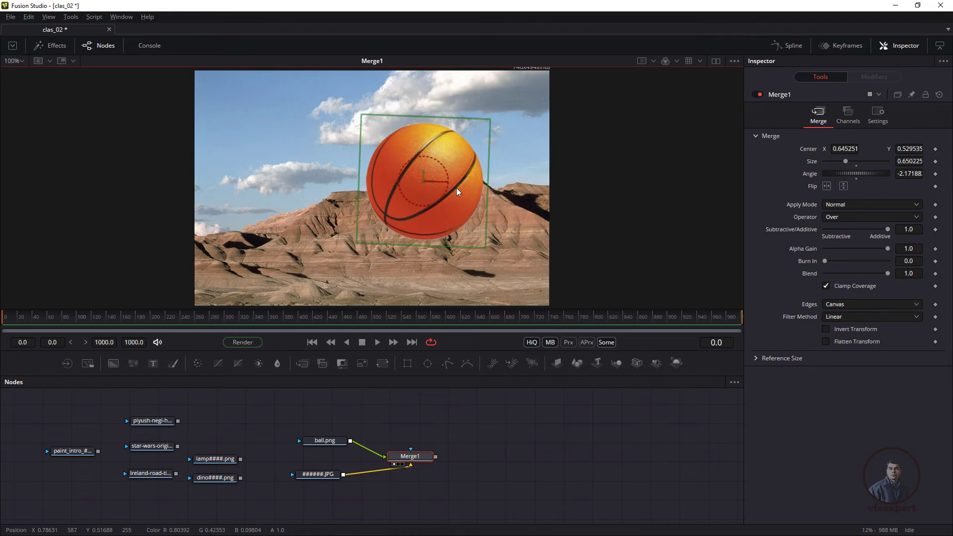
Reset Merge1's size, angle and center to their defaults and save the composition
left_click(844, 162)
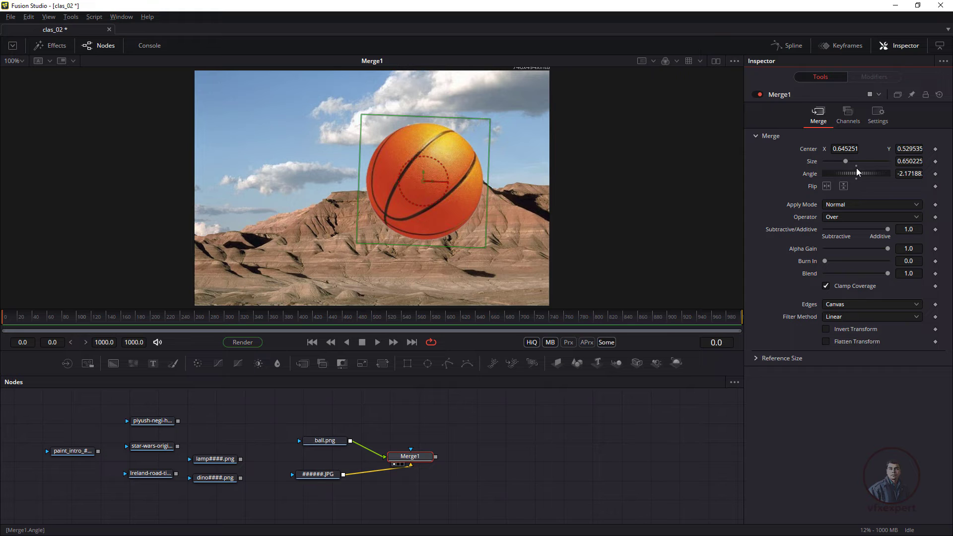
left_click(857, 166)
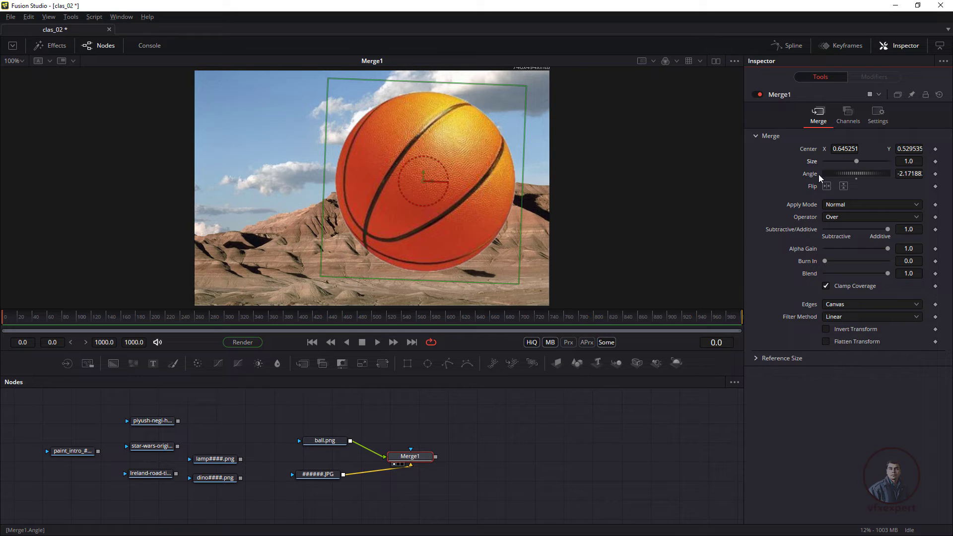
left_click(857, 178)
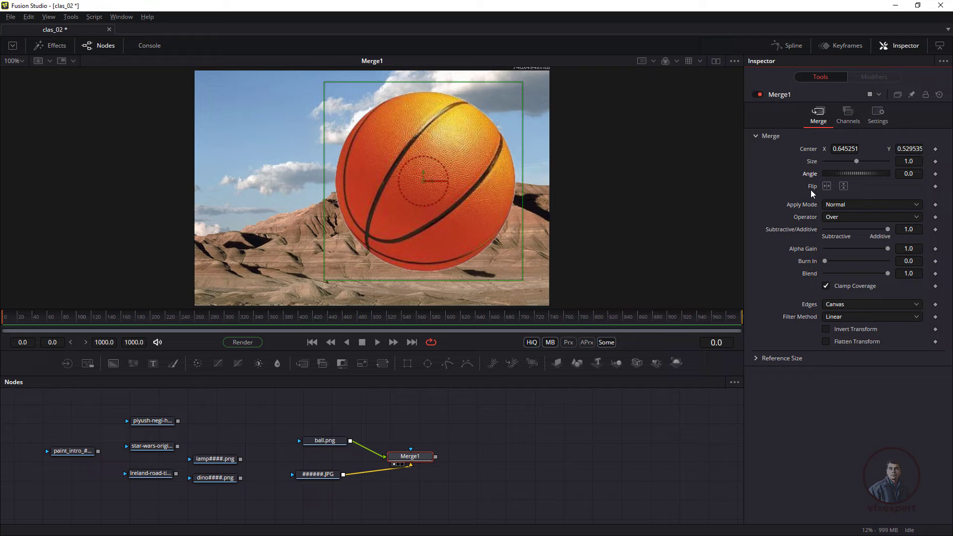
right_click(808, 149)
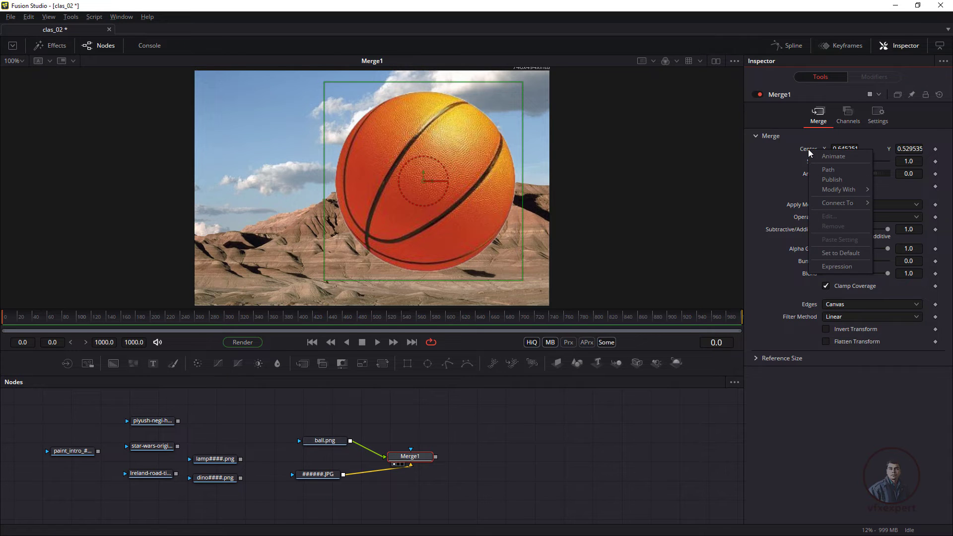
left_click(832, 252)
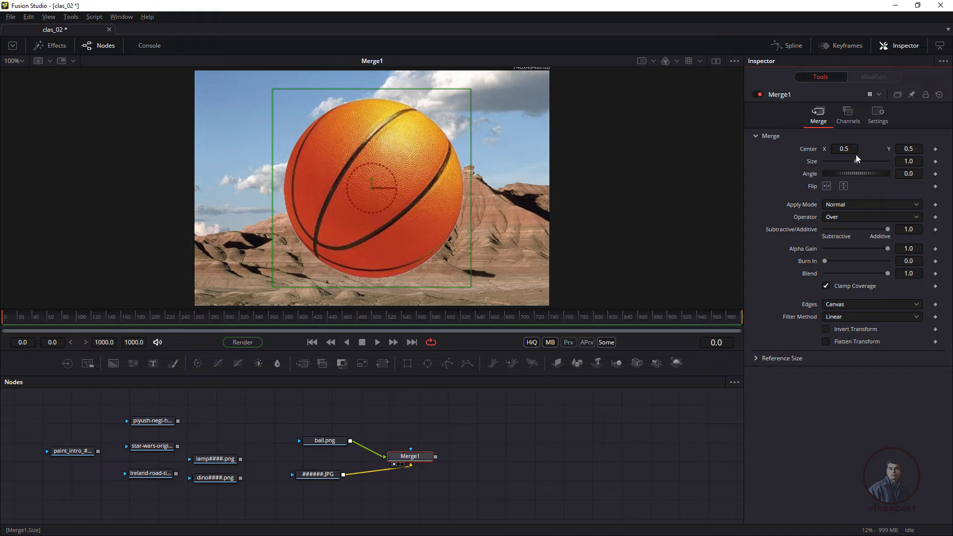
key("ctrl+s")
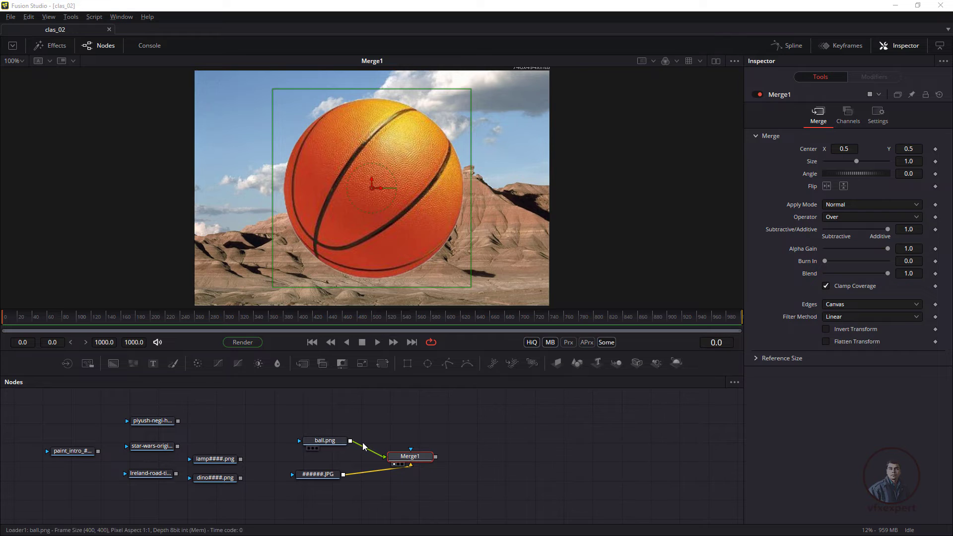
Insert a Transform node into the connection between ball.png and Merge1, spacing the three nodes further apart
left_click_drag(412, 457, 445, 465)
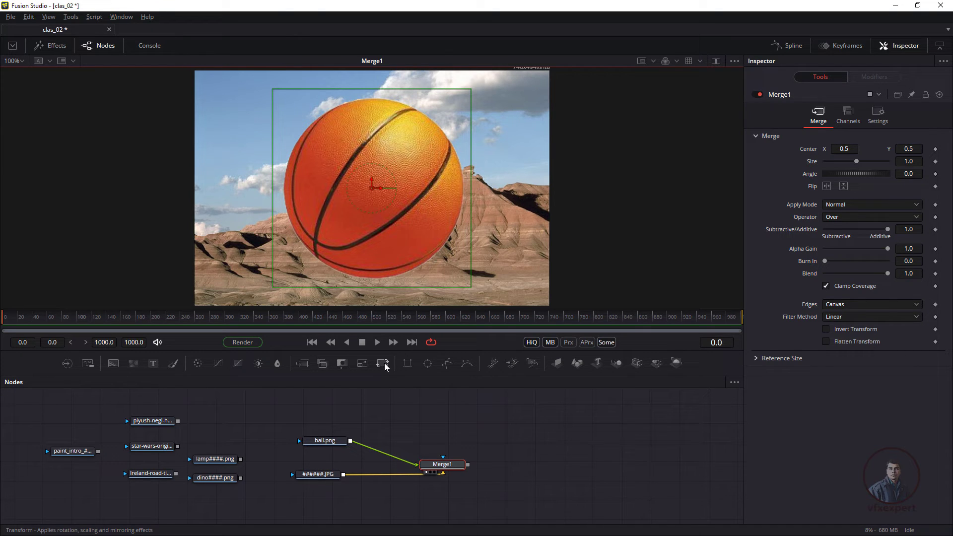
left_click_drag(384, 363, 398, 379)
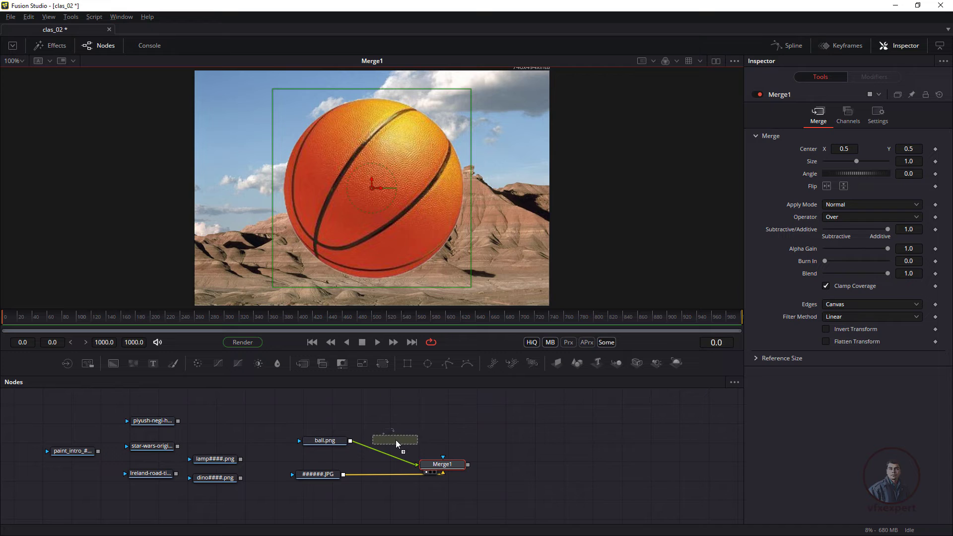
left_click_drag(388, 451, 385, 451)
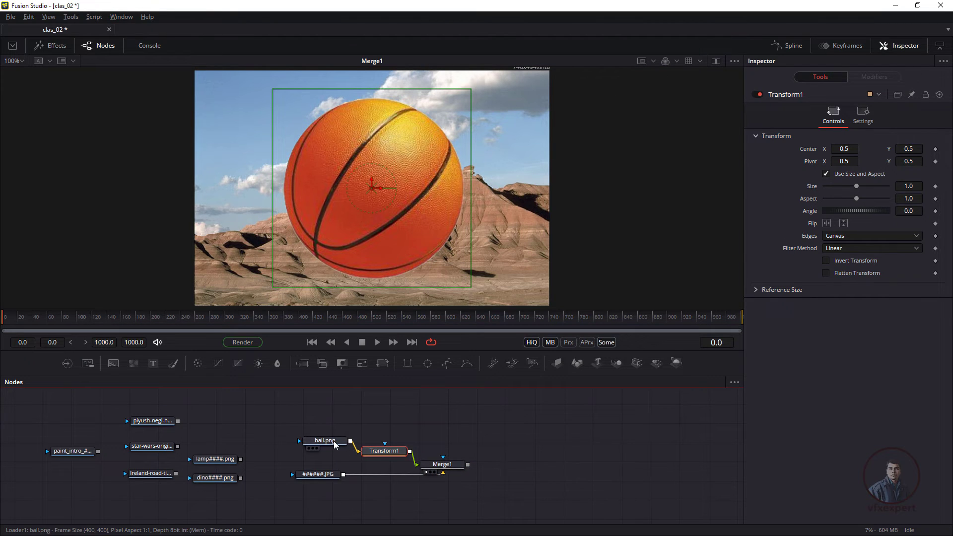
left_click_drag(325, 440, 303, 423)
left_click_drag(391, 450, 386, 439)
Delete the Transform node between ball.png and Merge1
left_click(386, 439)
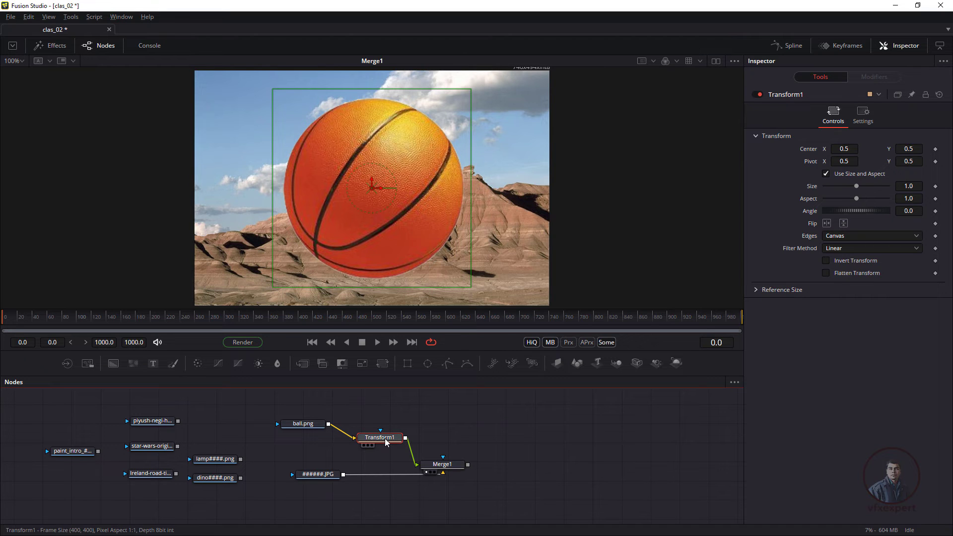
key("Delete")
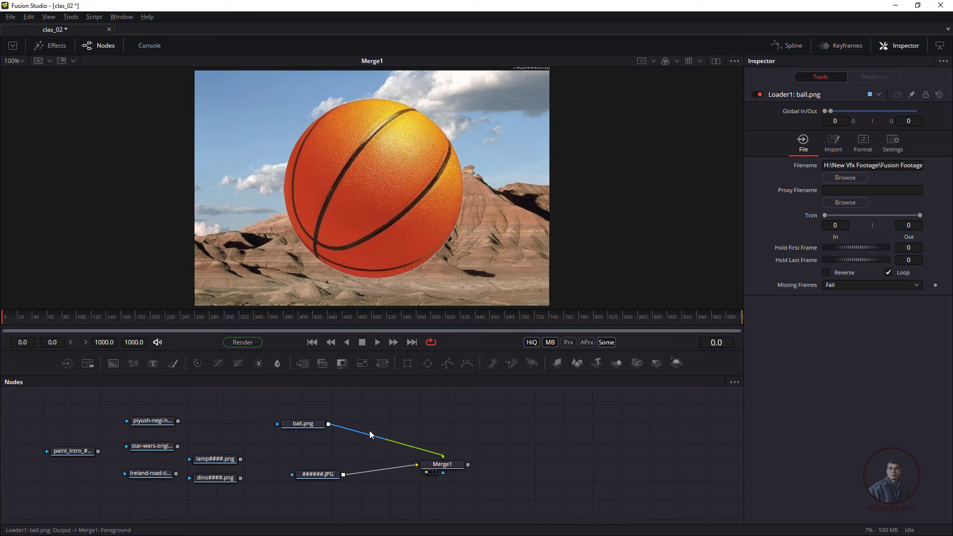
Insert a Transform node directly after ball.png by searching the tool list for "tran", and undo the insertion
left_click(311, 424)
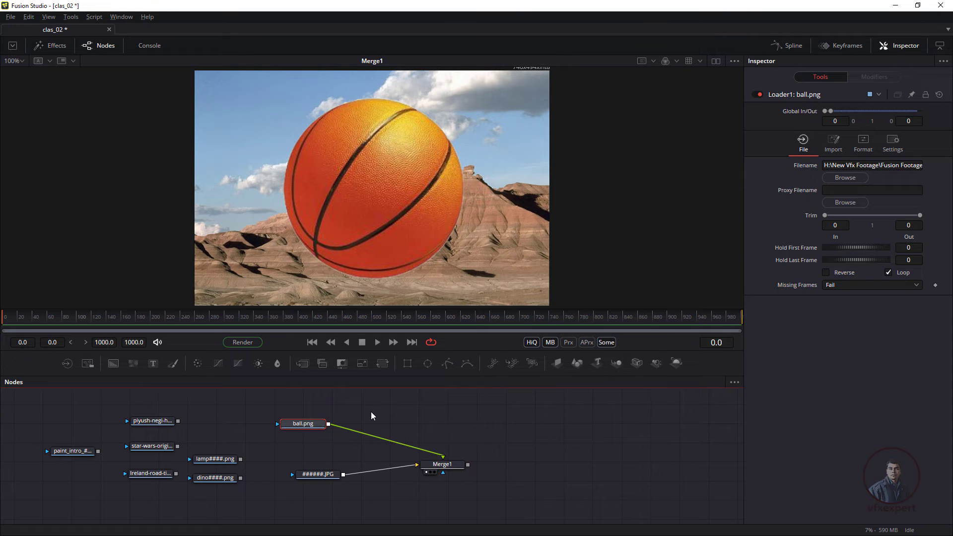
key("shift+space")
type("mer")
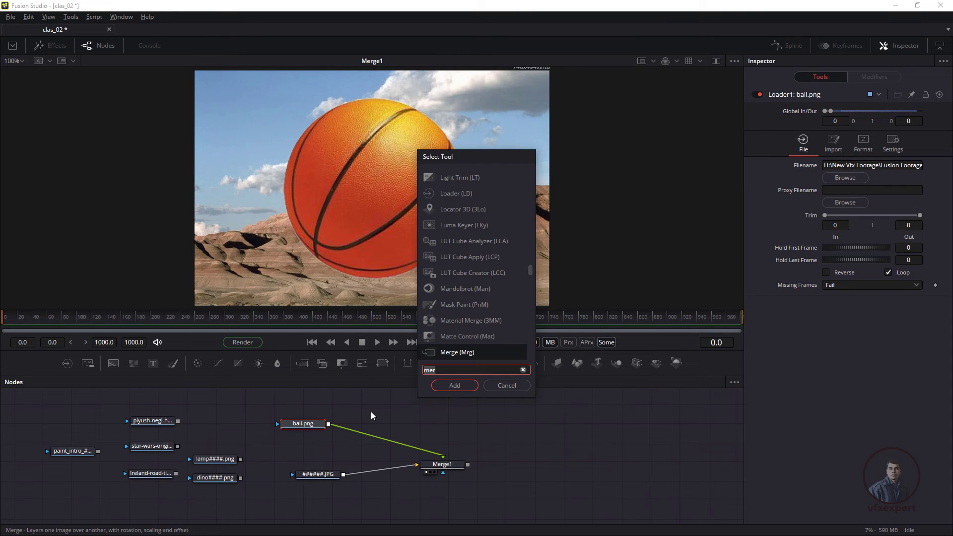
key("BackSpace")
key("BackSpace")
key("BackSpace")
type("tran")
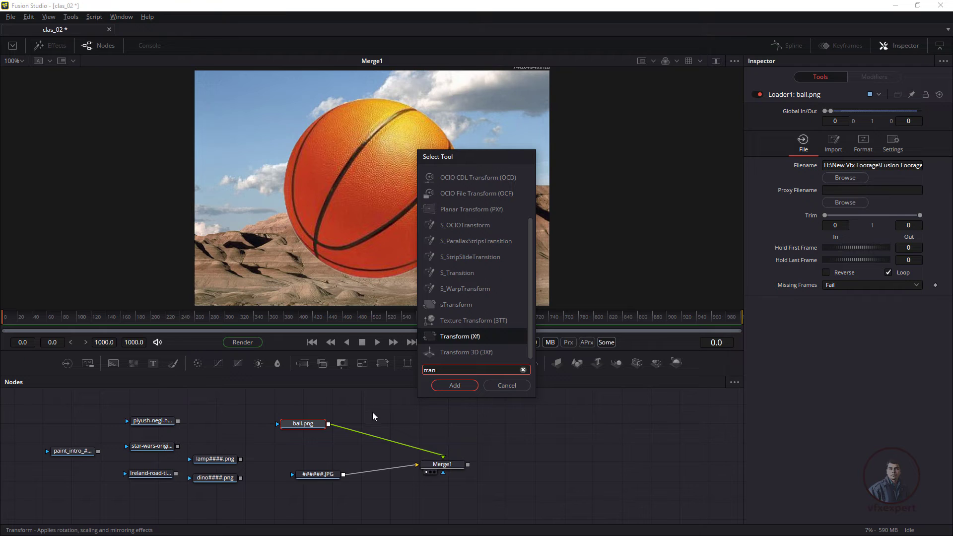
left_click(464, 385)
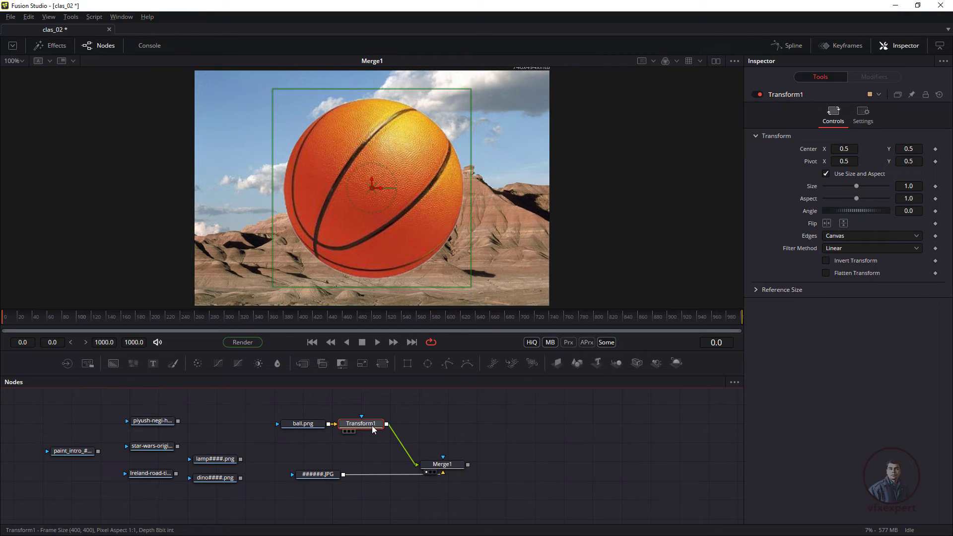
key("ctrl+z")
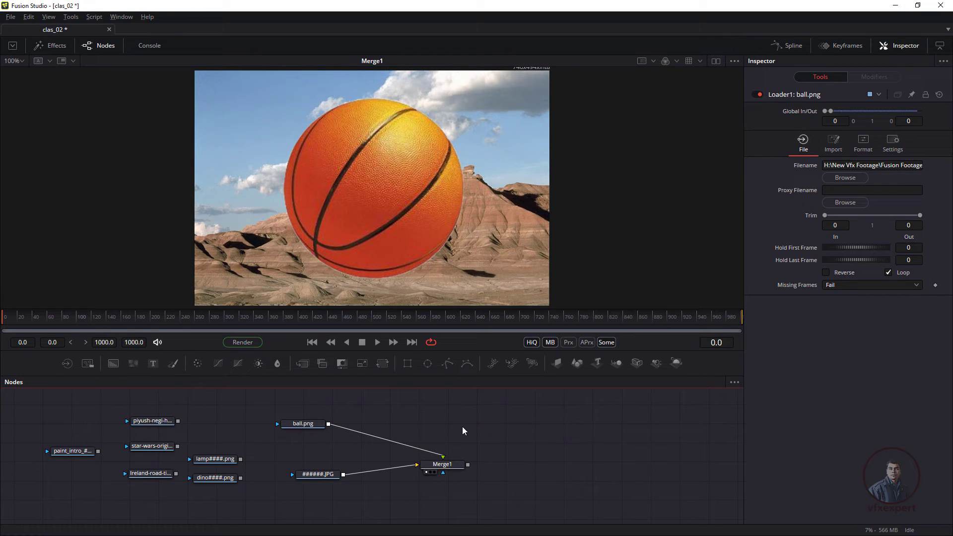
Add an unconnected Transform node through the tool search, insert it between ball.png and Merge1, and place it above Merge1
key("shift+space")
type("tran")
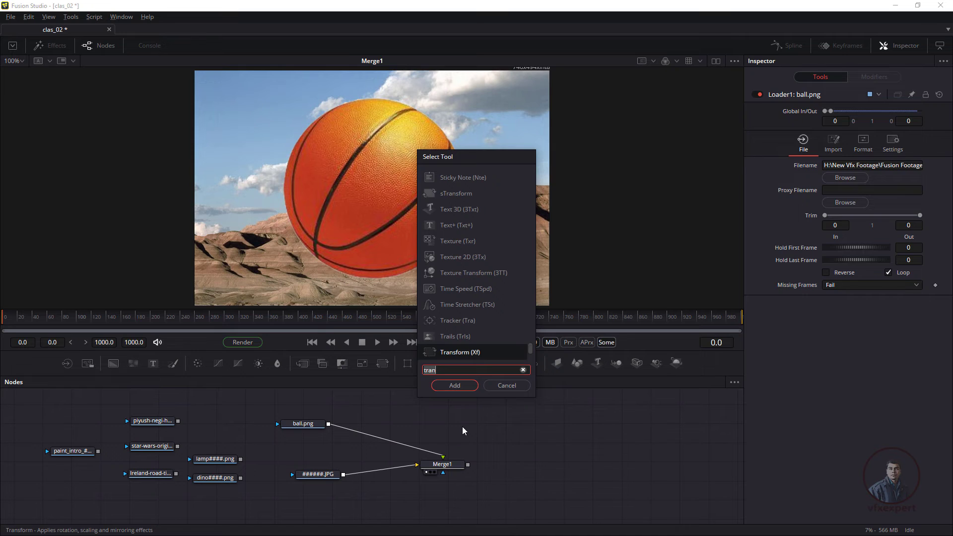
key("Return")
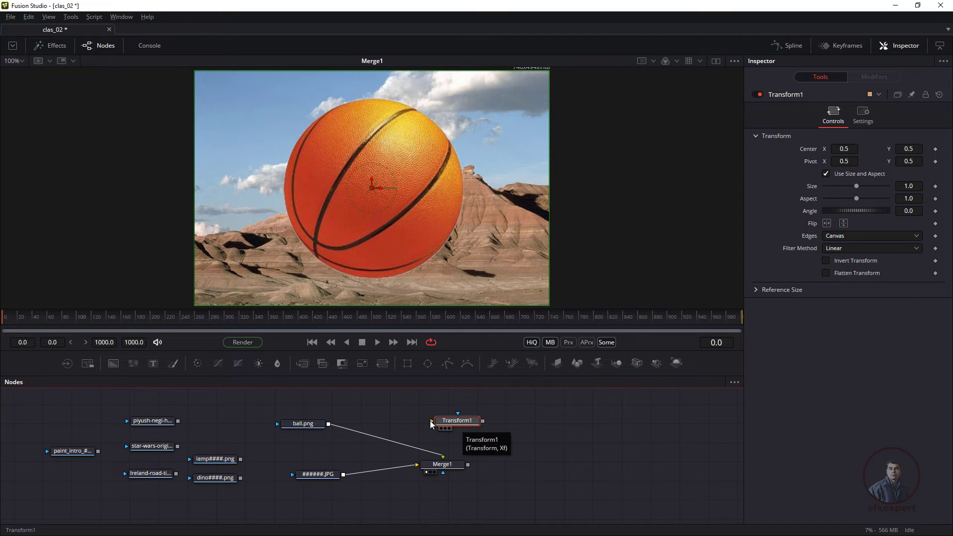
left_click_drag(457, 421, 384, 441)
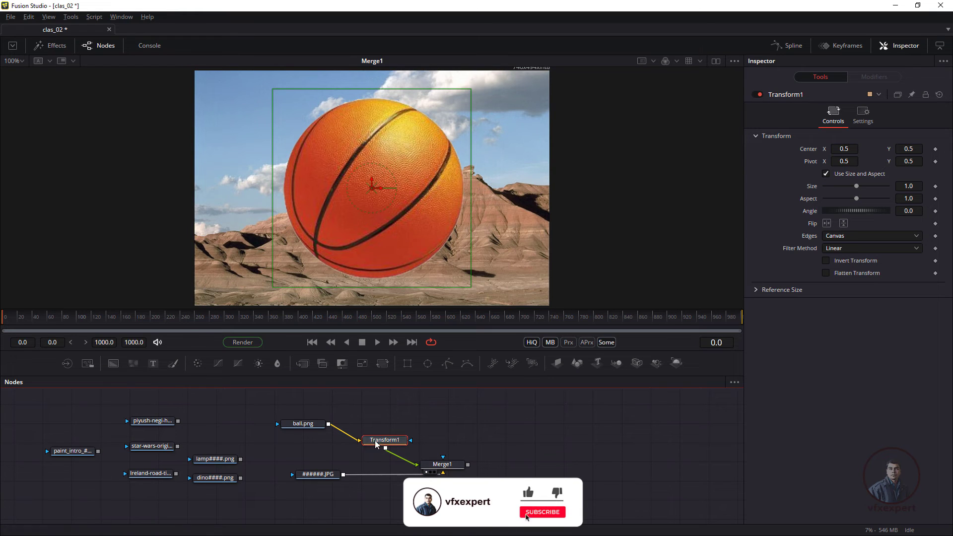
left_click_drag(391, 443, 408, 433)
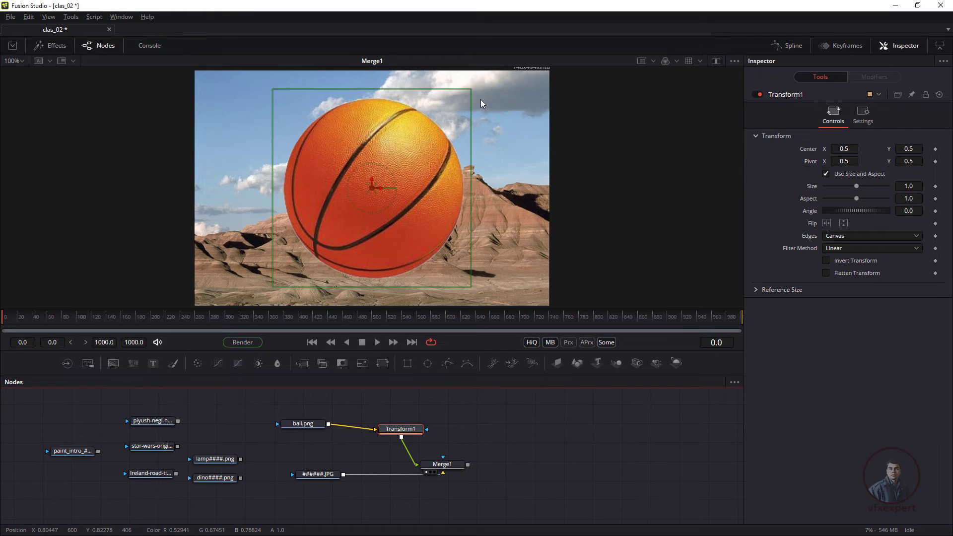
Set the ball's Transform to size 0.5, angle -30 and center about X 0.082, Y 0.16
left_click_drag(471, 89, 288, 278)
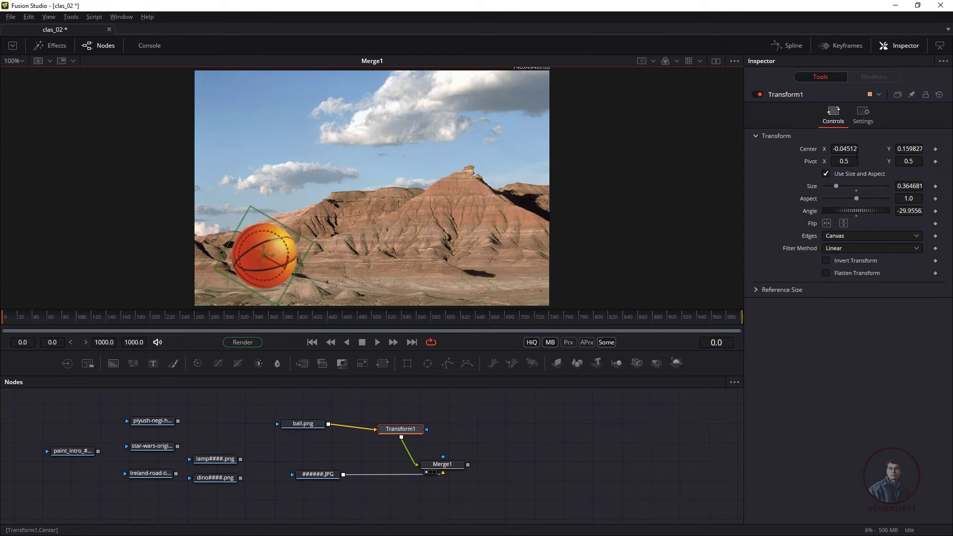
left_click_drag(836, 187, 850, 211)
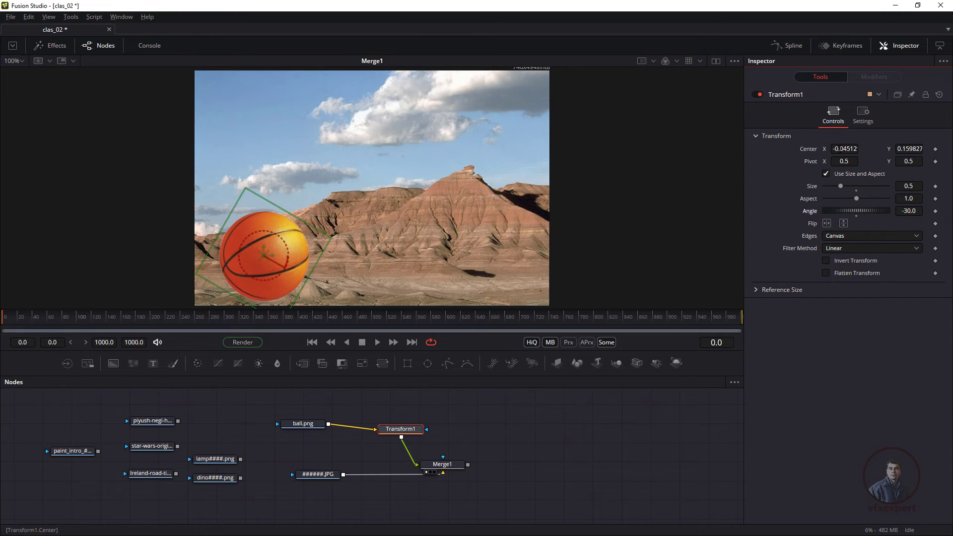
left_click_drag(845, 148, 856, 149)
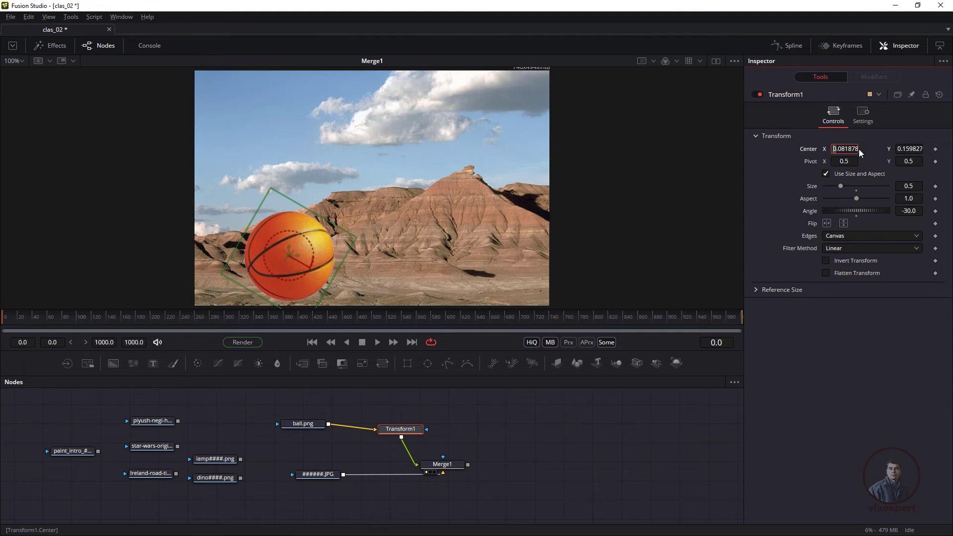
Reset the Transform's center, then place the ball at about X -0.078, Y 0.172 and scale it to about 0.34
right_click(812, 149)
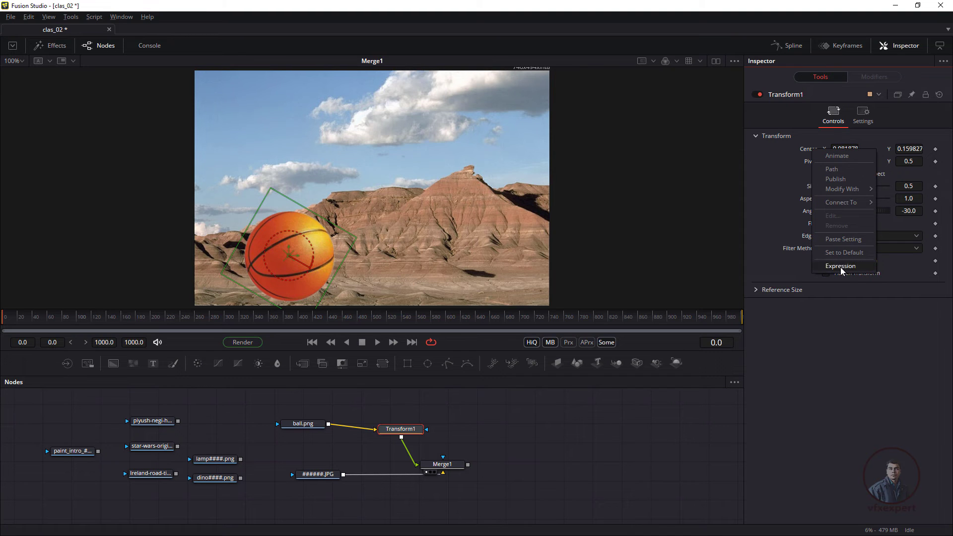
left_click(840, 253)
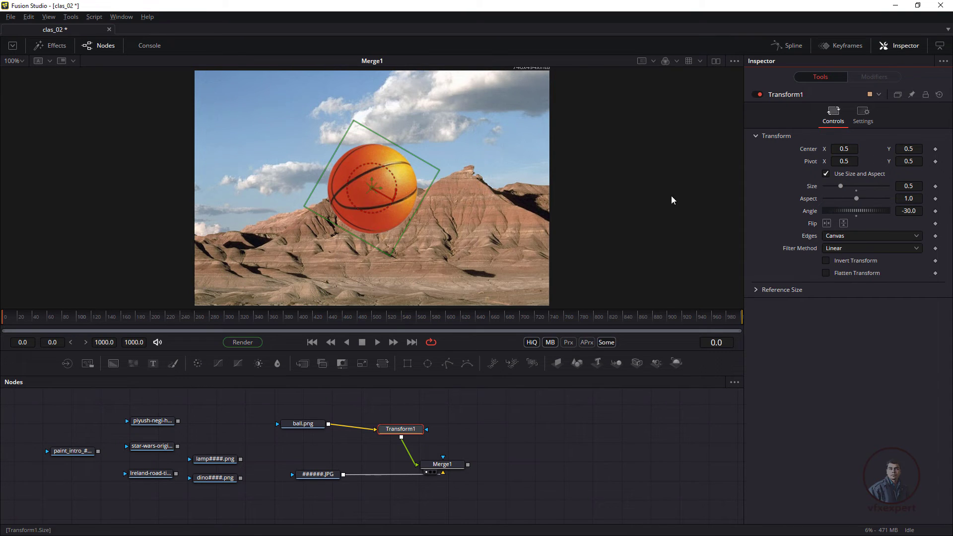
left_click_drag(371, 188, 275, 239)
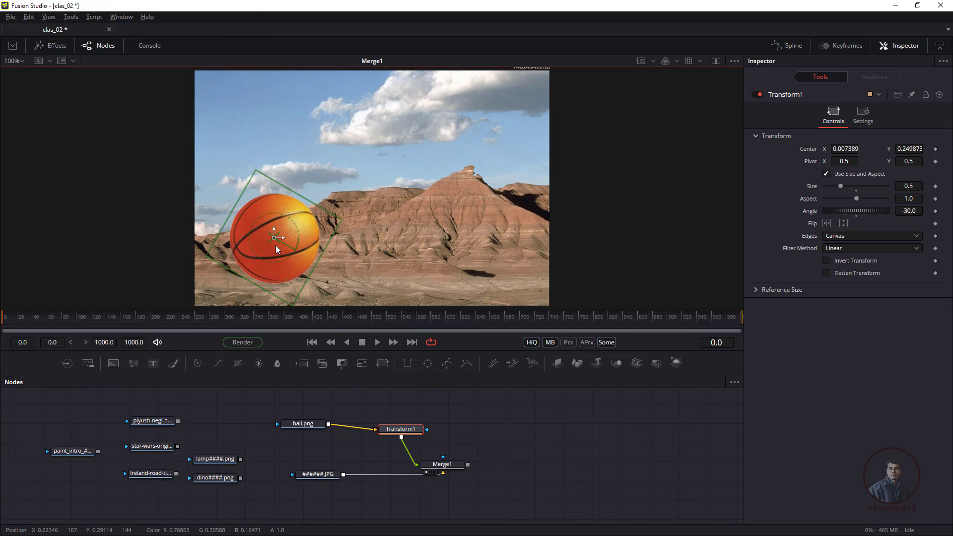
left_click_drag(267, 177, 258, 254)
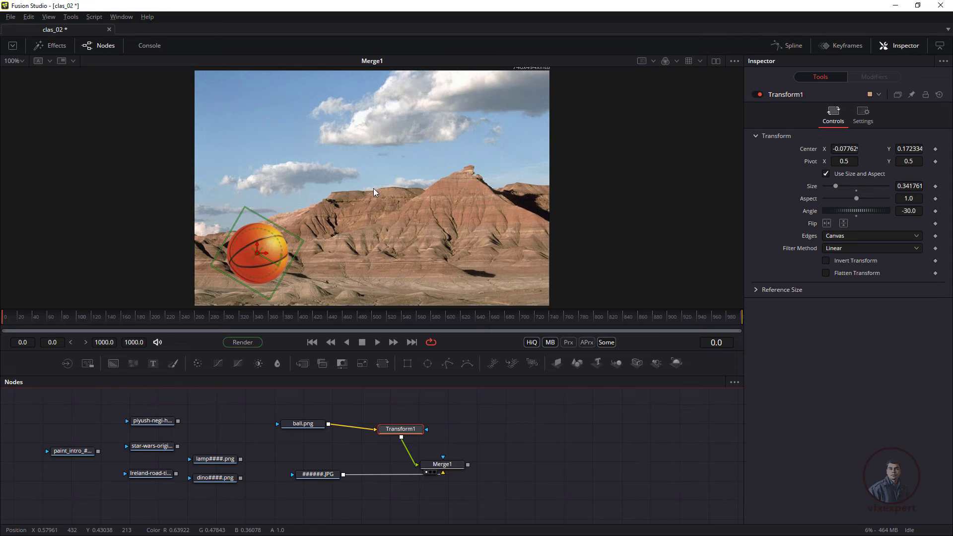
Move the lamp####.png loader up beyond Merge1 and add a second Merge node directly below it
left_click_drag(213, 459, 523, 416)
key("1")
scroll(469, 206, "down", 8)
left_click_drag(447, 466, 431, 220)
scroll(432, 224, "up", 8)
scroll(433, 224, "up", 1)
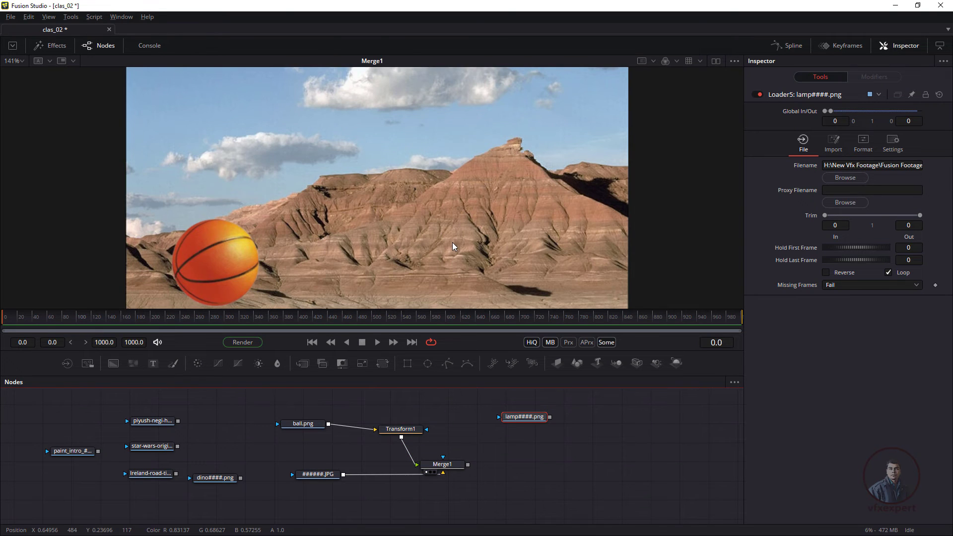
scroll(451, 241, "down", 1)
left_click_drag(522, 419, 546, 427)
left_click(517, 469)
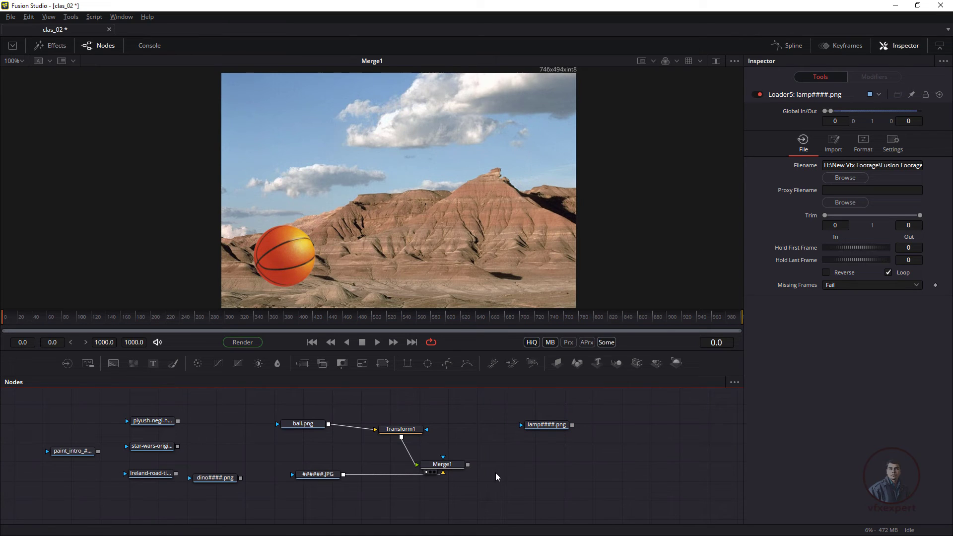
left_click_drag(310, 368, 540, 464)
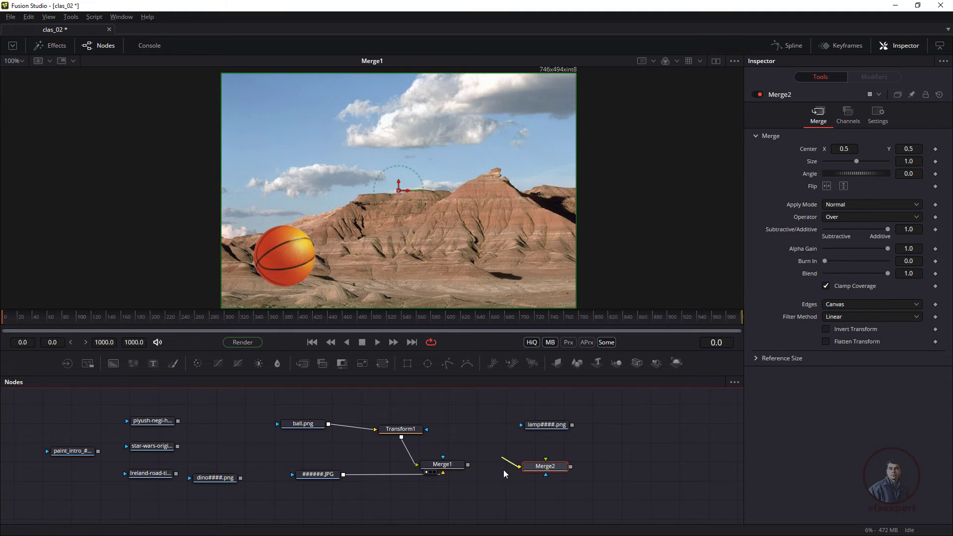
Connect Merge1 to Merge2's background input and lamp####.png to its foreground input, and show Merge2 in the viewer
left_click_drag(498, 469, 502, 474)
left_click(457, 465)
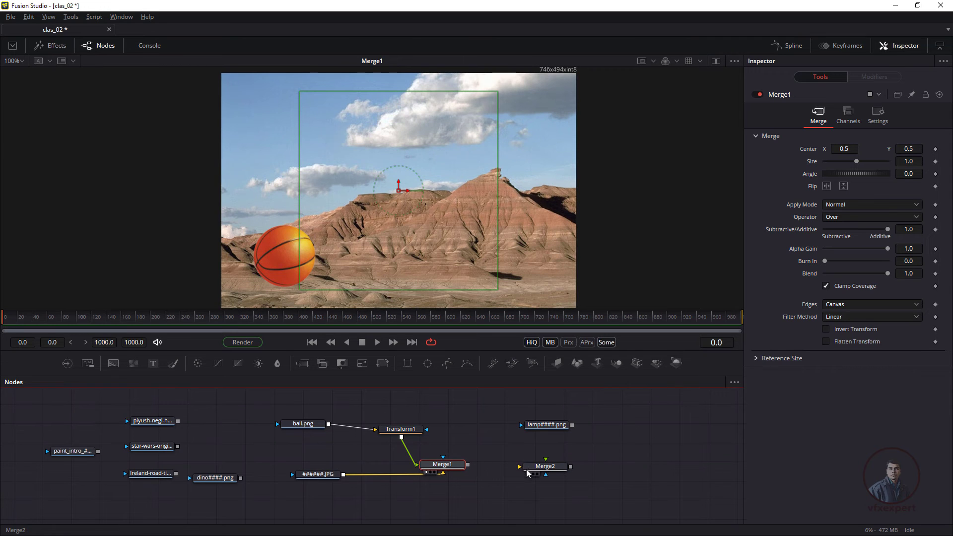
left_click_drag(468, 465, 520, 467)
left_click(541, 466)
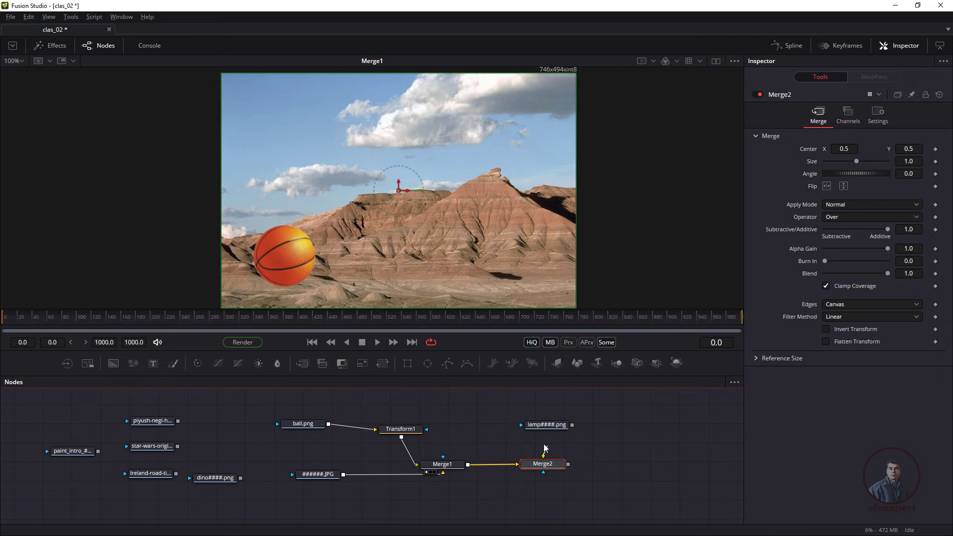
left_click_drag(547, 427, 527, 414)
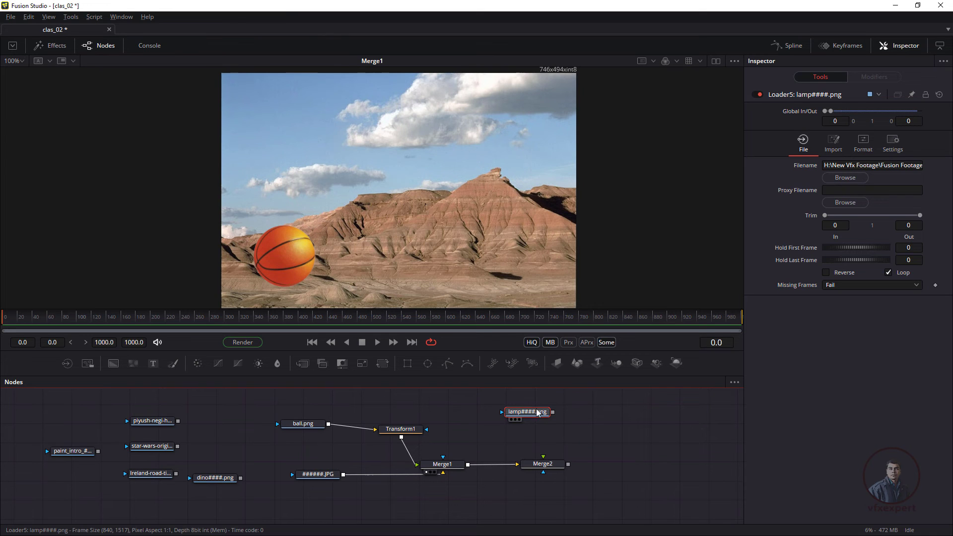
left_click_drag(553, 416, 538, 465)
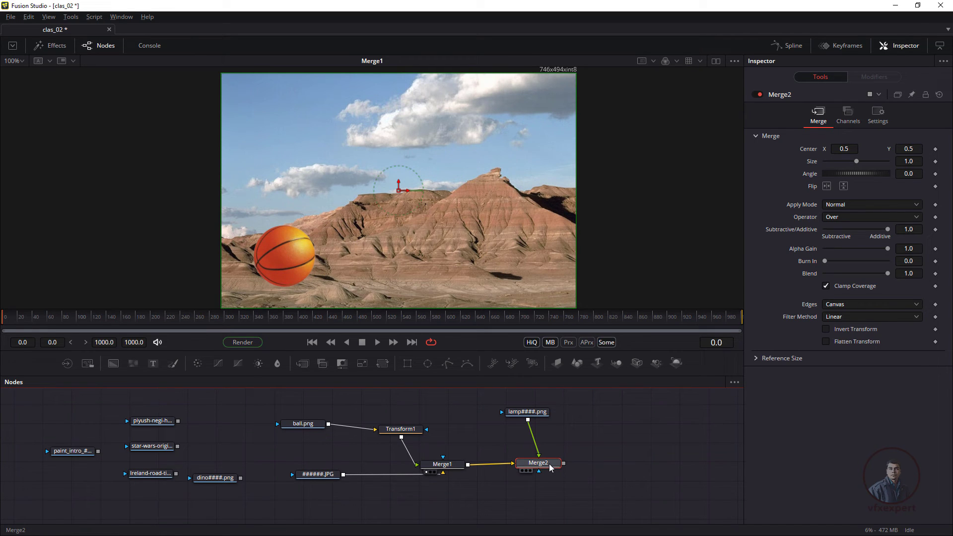
key("1")
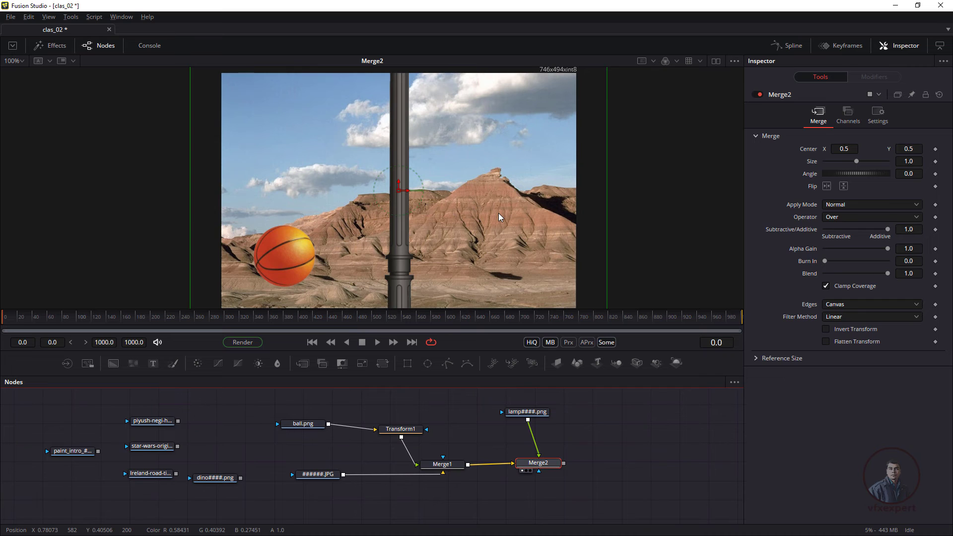
scroll(445, 220, "down", 2)
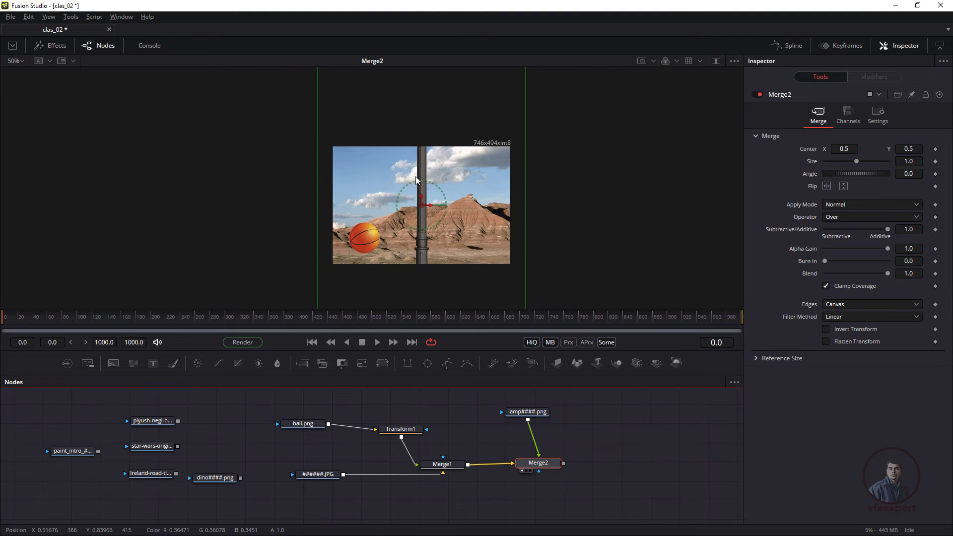
Align lamp####.png above Merge2, insert a Transform between them, and scale the lamp to about 0.116 at center X 0.756, Y 0.437
left_click_drag(527, 412, 538, 411)
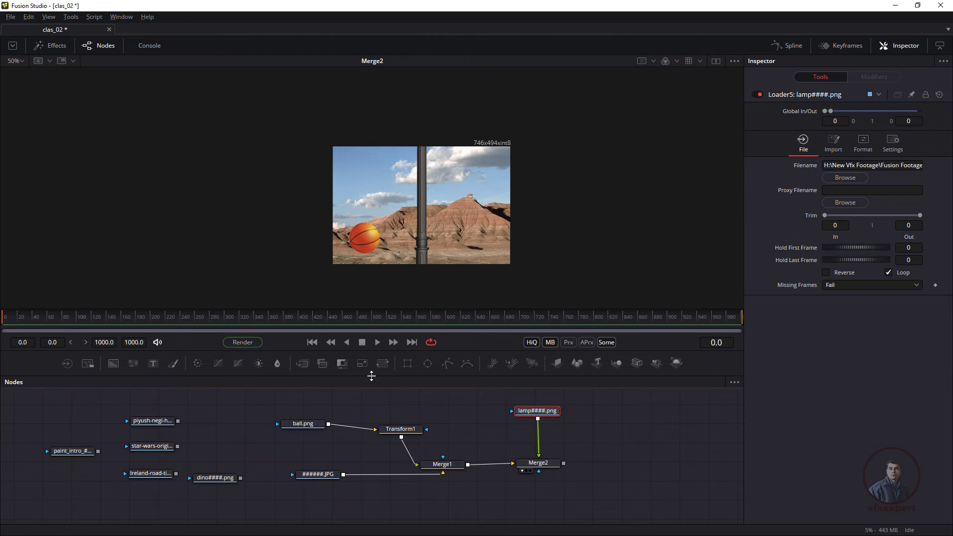
left_click_drag(383, 362, 529, 449)
mouse_move(512, 245)
left_mouse_down()
mouse_move(433, 204)
mouse_move(544, 225)
mouse_move(526, 217)
mouse_move(523, 239)
left_mouse_up()
scroll(427, 218, "up", 2)
left_click(606, 427)
scroll(513, 283, "up", 1)
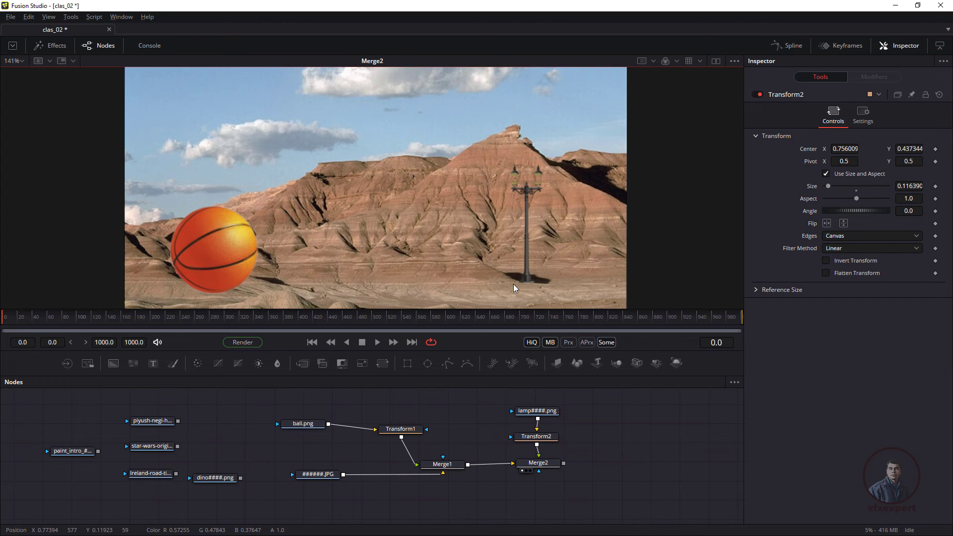
scroll(504, 207, "down", 2)
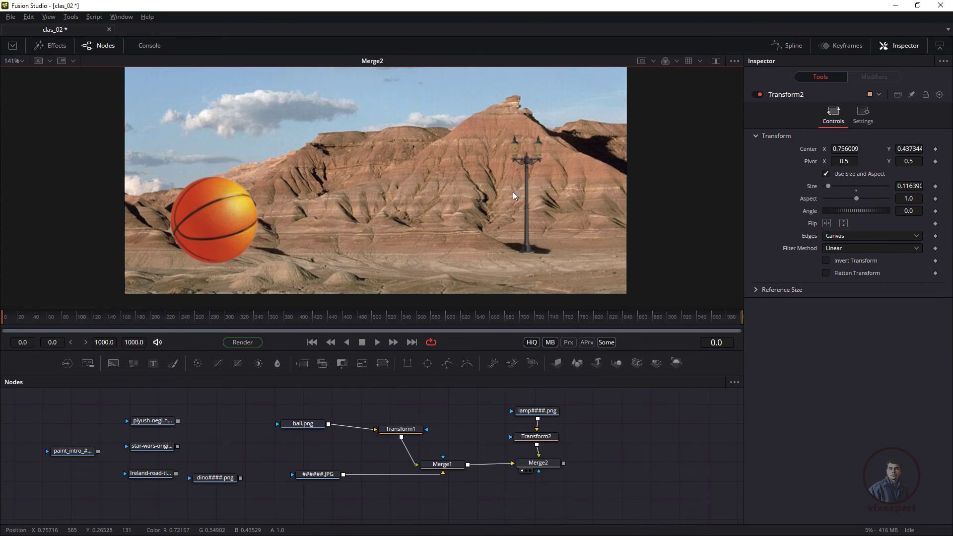
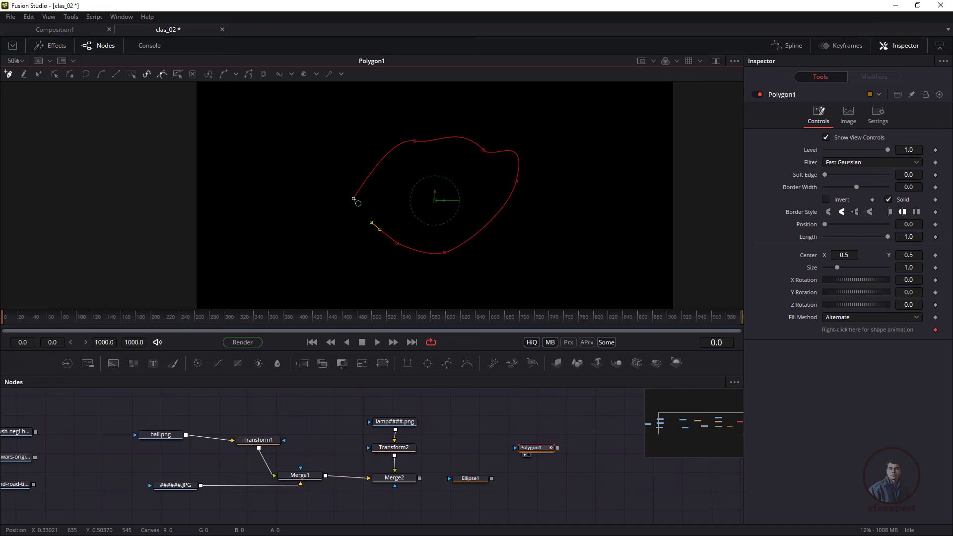
Close the freeform Polygon1 mask outline, adjust its upper-right point and move the node beside Ellipse1
left_click(354, 199)
left_click(486, 148)
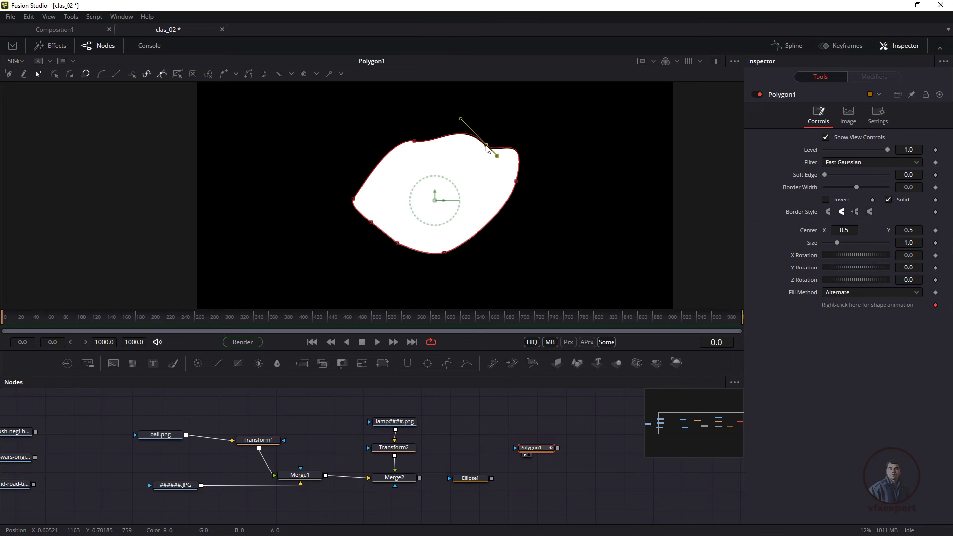
left_click_drag(537, 448, 457, 501)
left_click_drag(507, 462, 460, 511)
left_click_drag(471, 503, 517, 497)
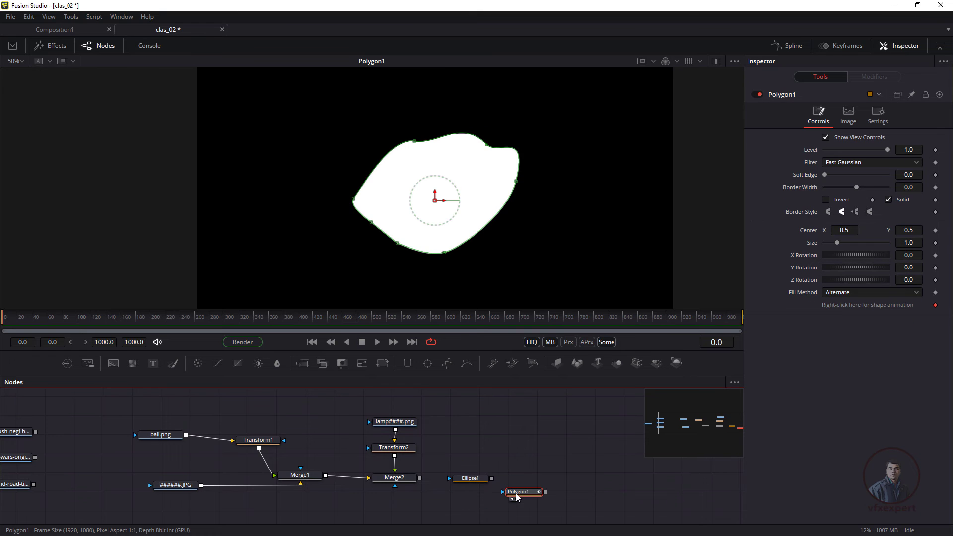
Delete the Polygon1 node and show Merge2 fitted in the viewer
key("Delete")
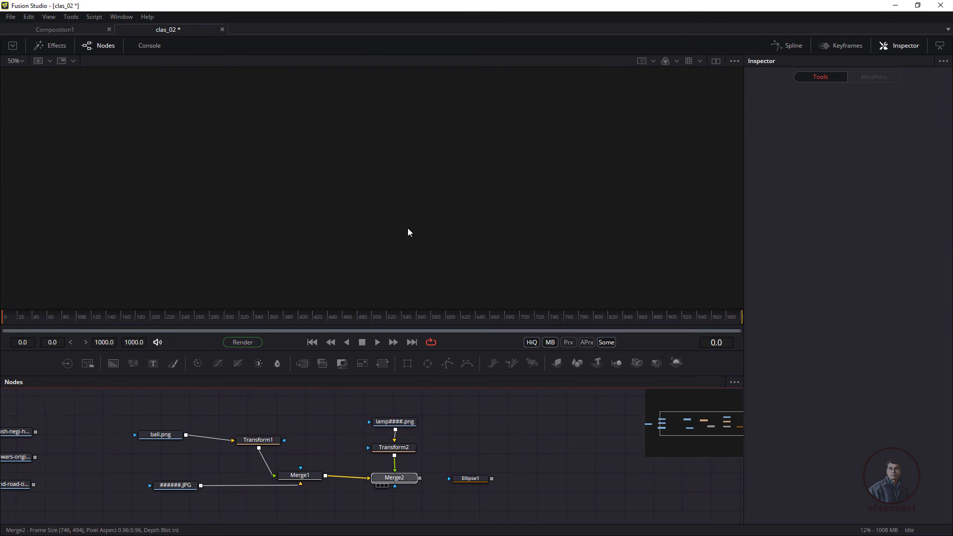
key("1")
scroll(432, 215, "up", 4)
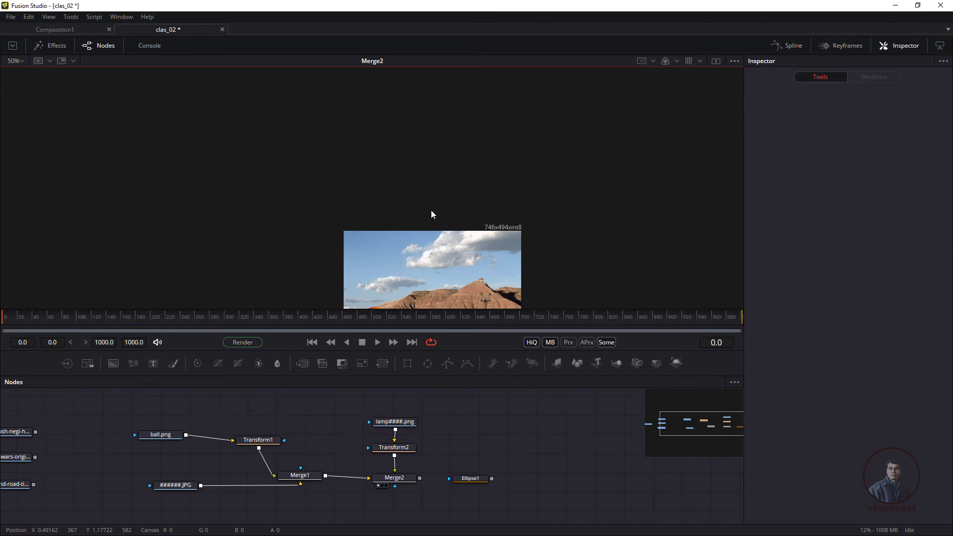
key("ctrl+f")
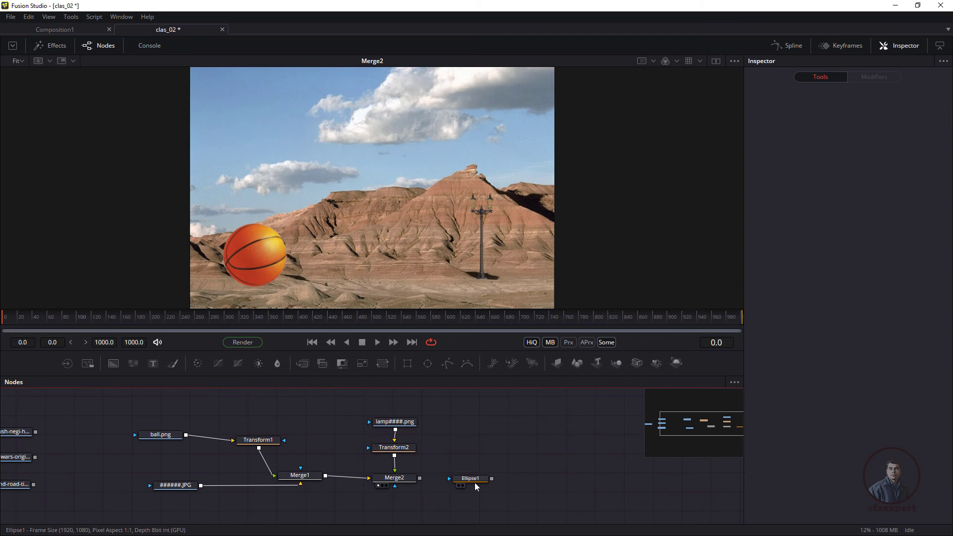
Connect Ellipse1 to Merge2's effect mask input and place it just below Merge2
left_click_drag(475, 484, 473, 475)
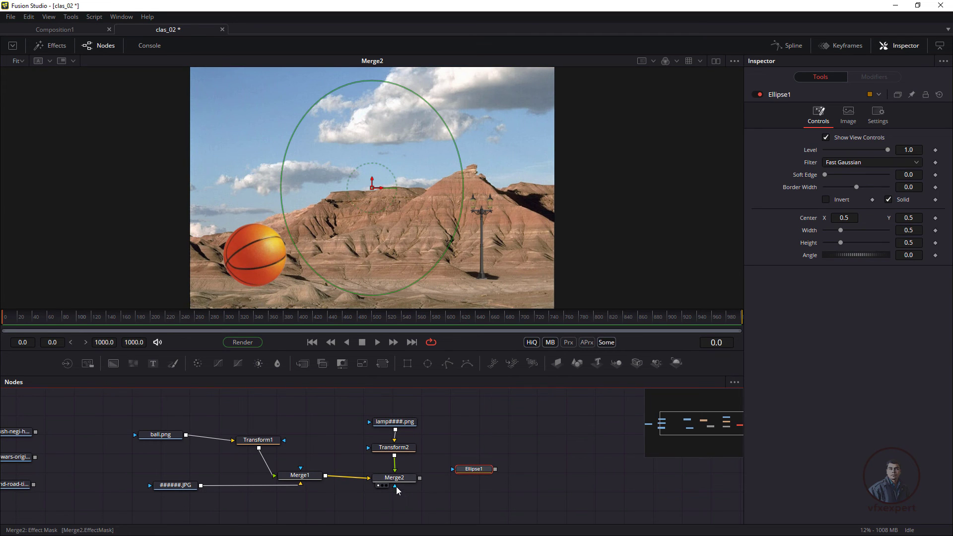
left_click_drag(397, 487, 419, 499)
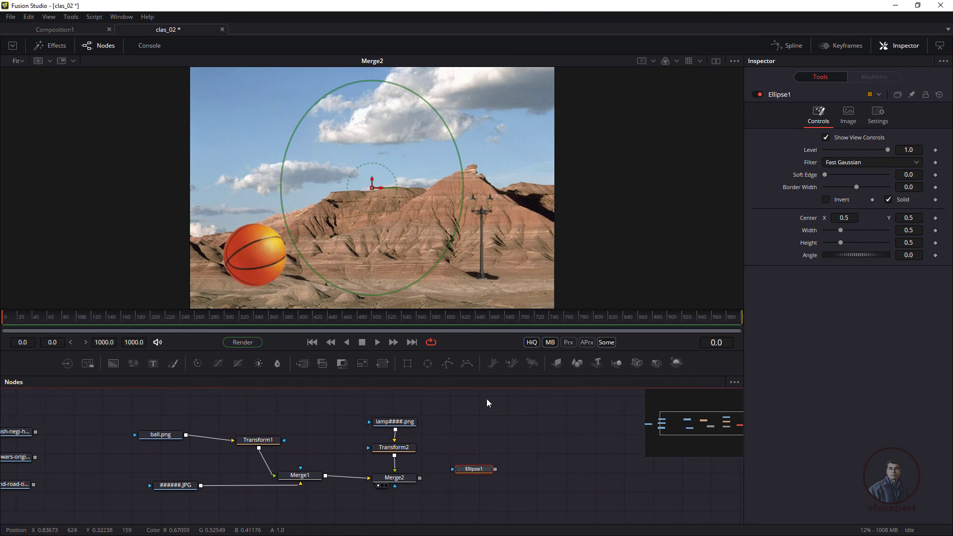
left_click_drag(500, 485, 396, 488)
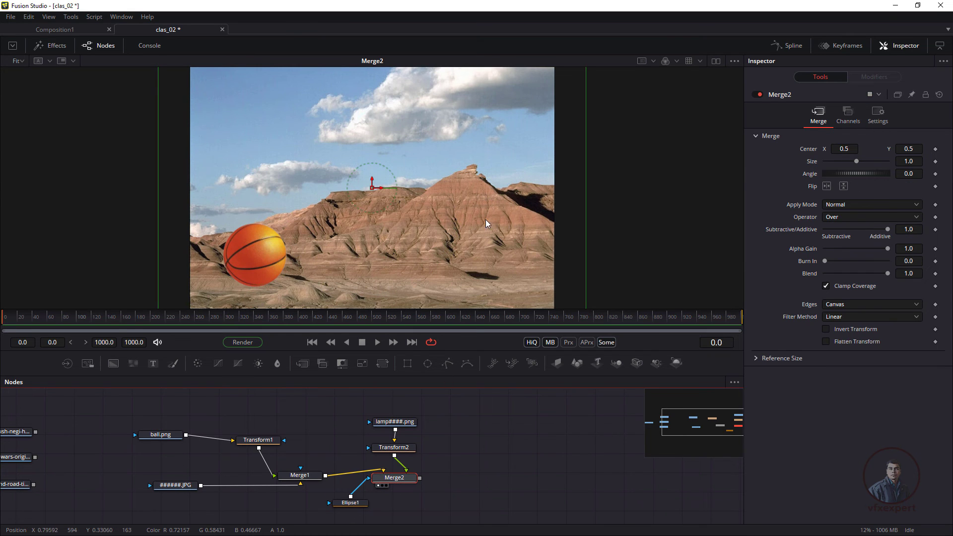
Move the ellipse mask on and off the lamp, leaving its center over the lamp area at about X 0.693, Y 0.564
left_click(350, 503)
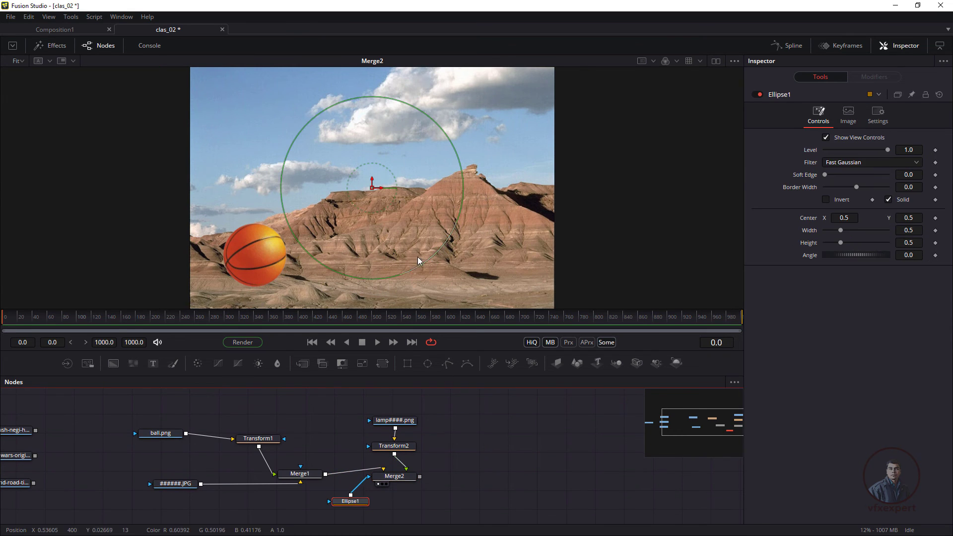
left_click_drag(374, 187, 440, 185)
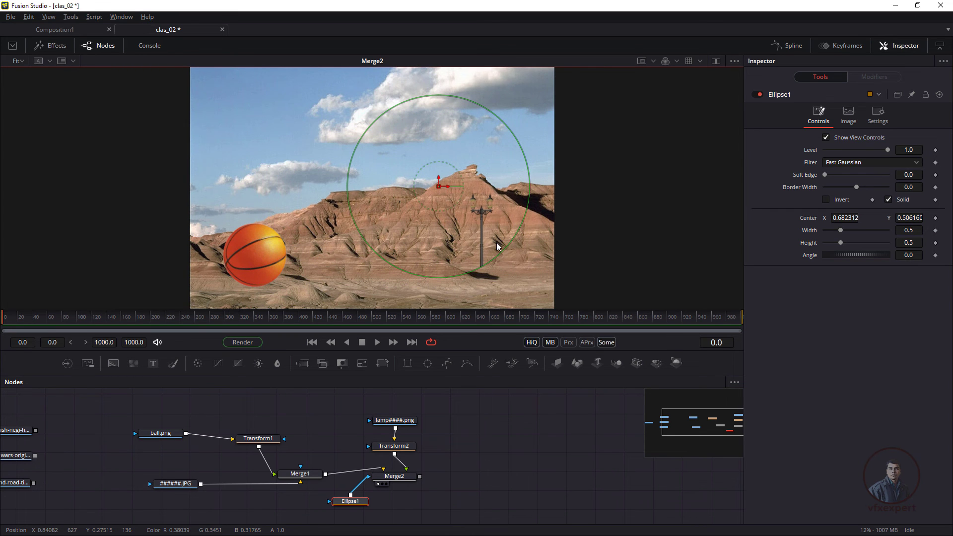
scroll(497, 246, "up", 5)
scroll(476, 210, "down", 5)
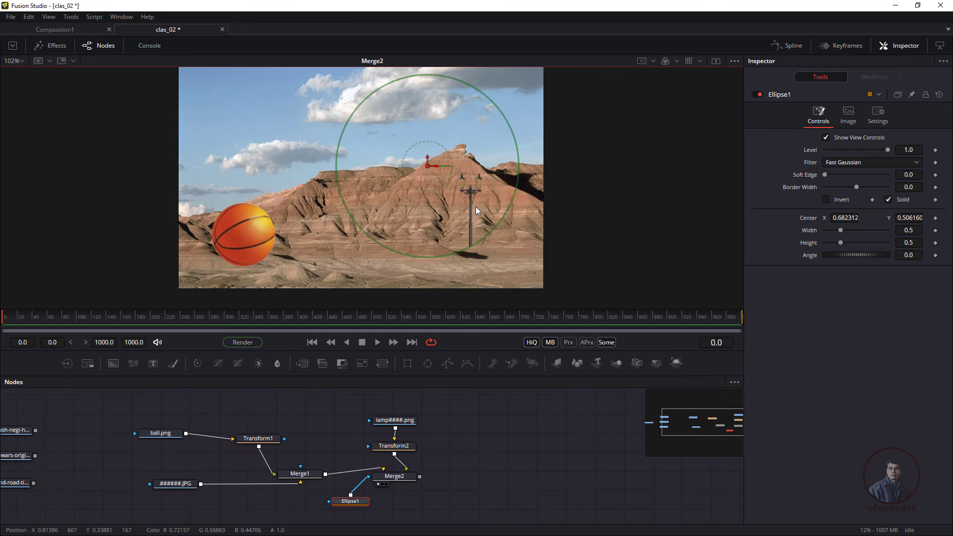
left_click_drag(428, 166, 362, 160)
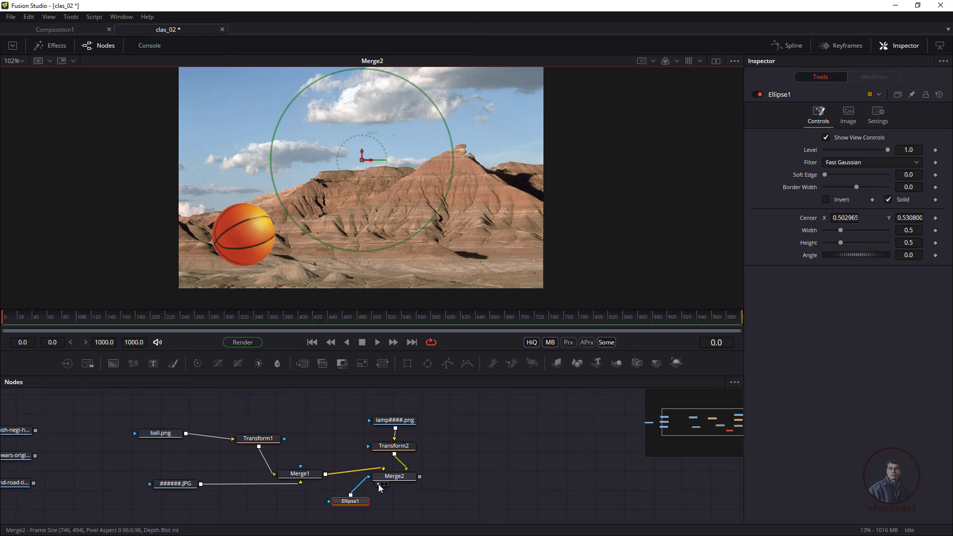
left_click_drag(382, 160, 435, 160)
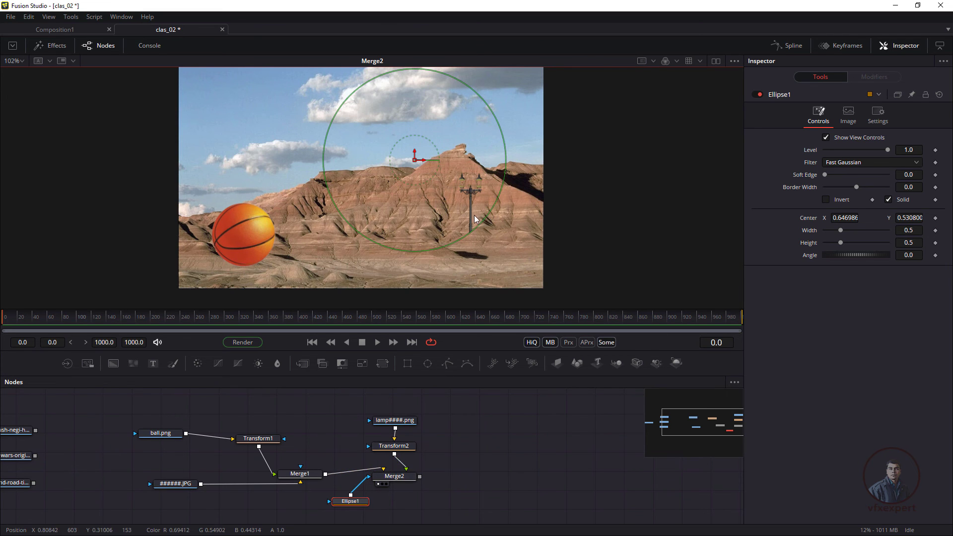
mouse_move(423, 161)
left_mouse_down()
mouse_move(458, 165)
mouse_move(448, 133)
mouse_move(460, 144)
mouse_move(436, 135)
mouse_move(446, 141)
mouse_move(433, 163)
mouse_move(435, 151)
left_mouse_up()
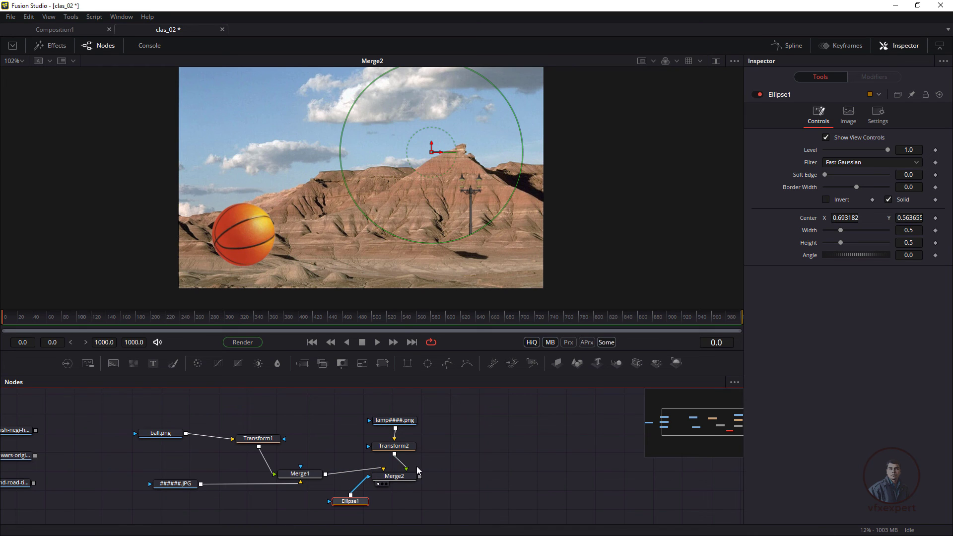
left_click(452, 466)
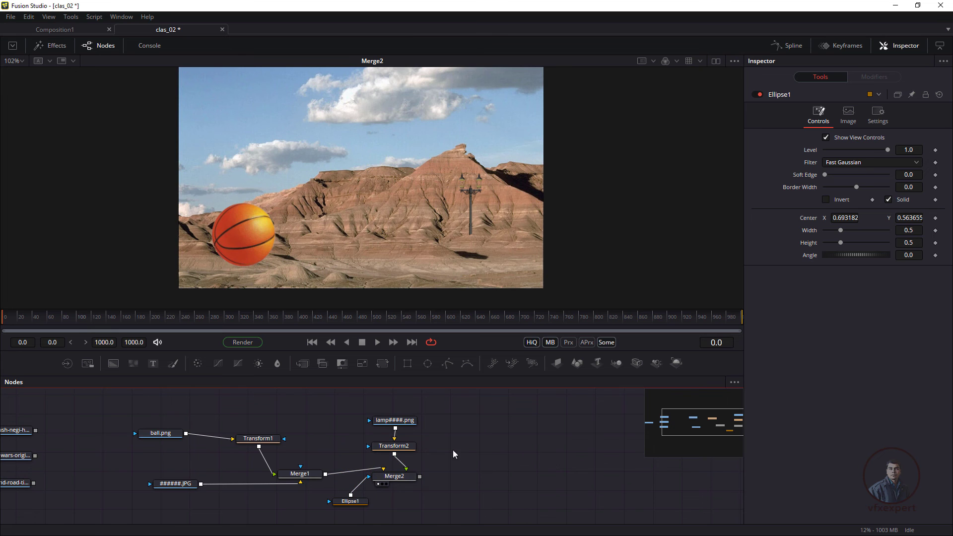
Show the paint_intro_#####.tif loader fitted in the viewer and move its node beyond Merge2, clear of the existing node tree
scroll(305, 477, "left", 5)
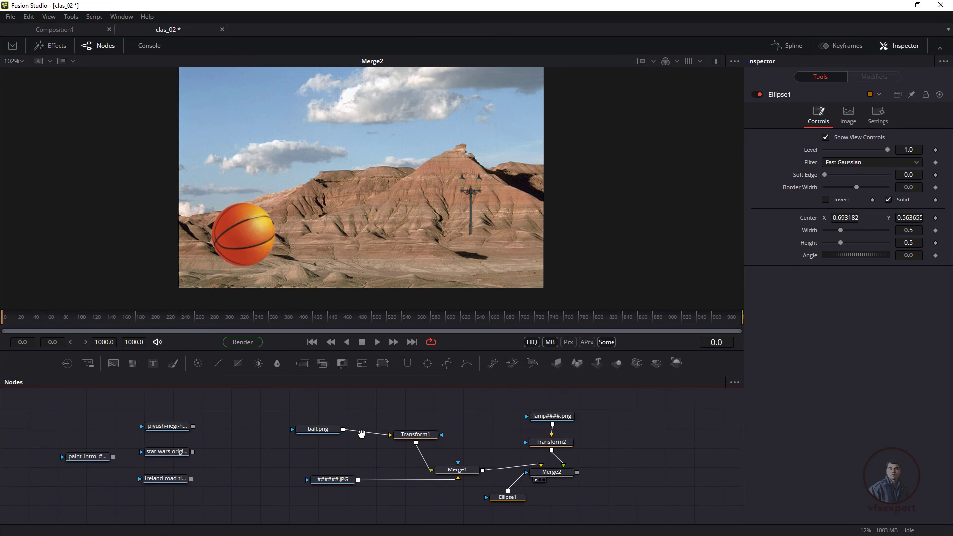
left_click(71, 451)
key("1")
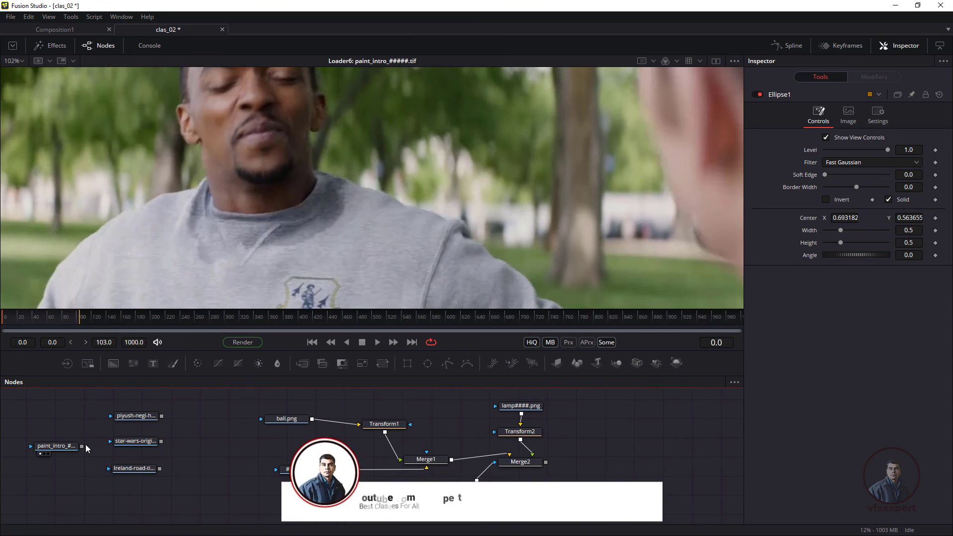
left_click_drag(71, 451, 663, 457)
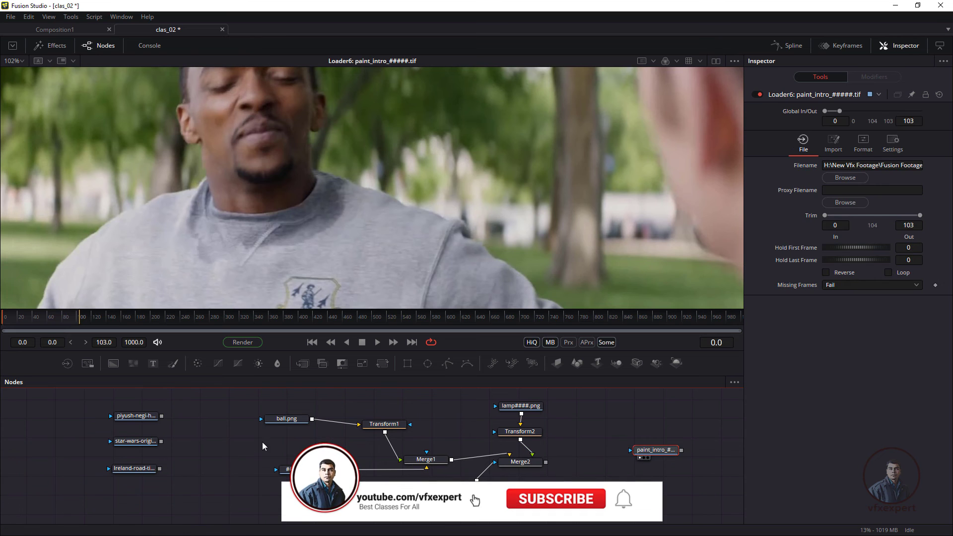
left_click_drag(351, 427, 187, 427)
key("ctrl+f")
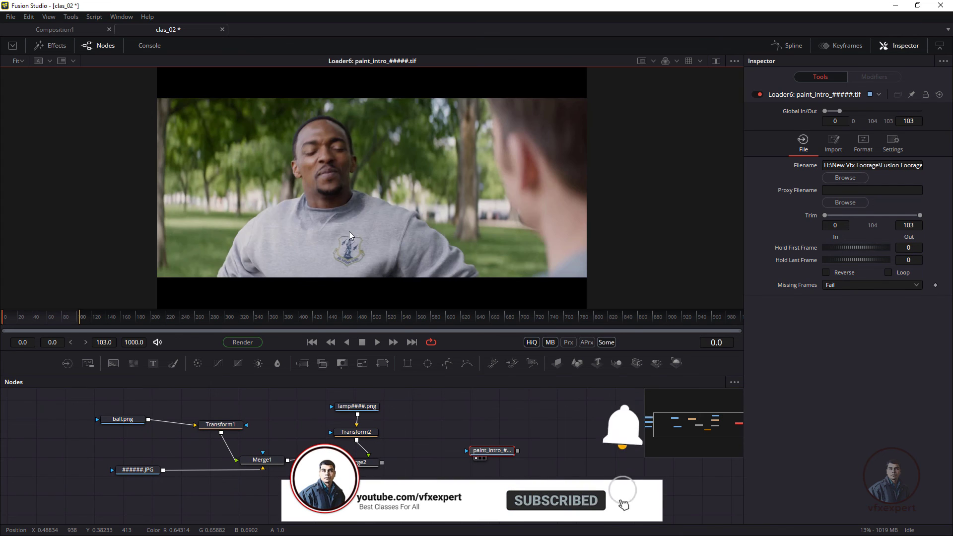
mouse_move(500, 448)
left_mouse_down()
mouse_move(475, 435)
mouse_move(453, 447)
left_mouse_up()
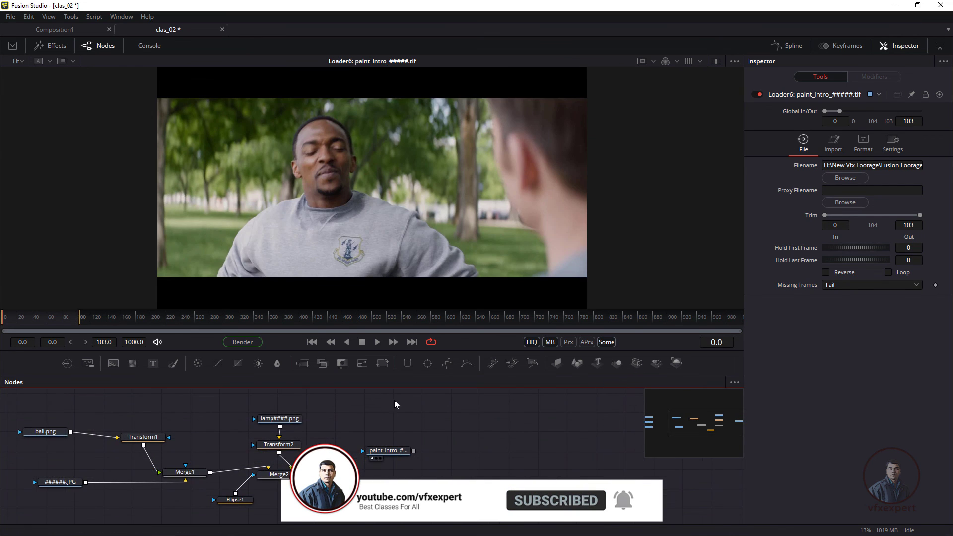
Add an unconnected Blur node beside the paint_intro_#####.tif loader through the tool search
key("shift+space")
type("b")
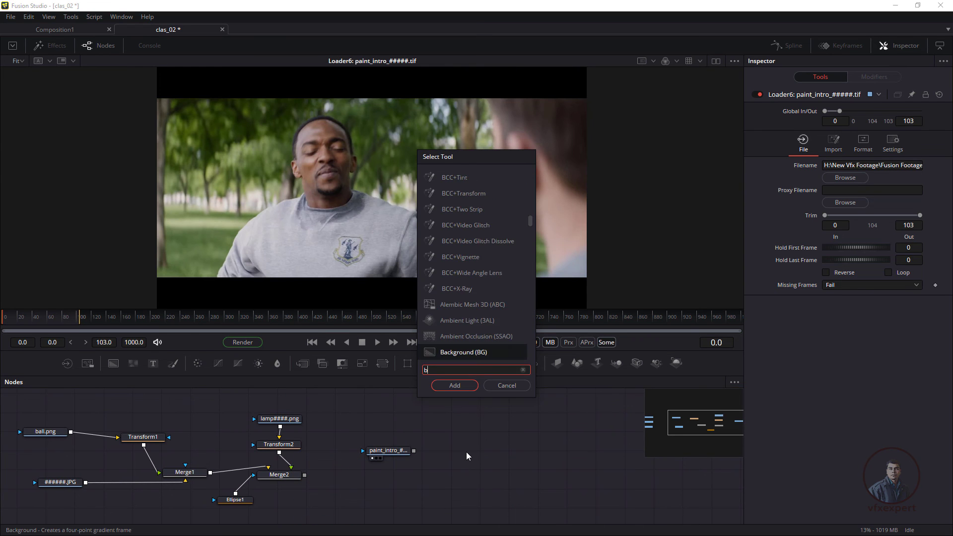
type("lu")
key("Return")
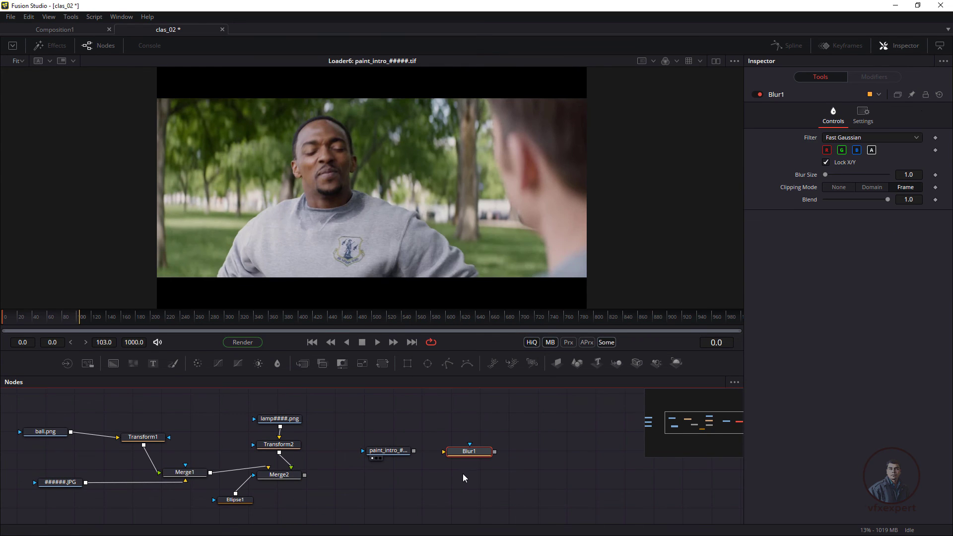
scroll(462, 479, "up", 2)
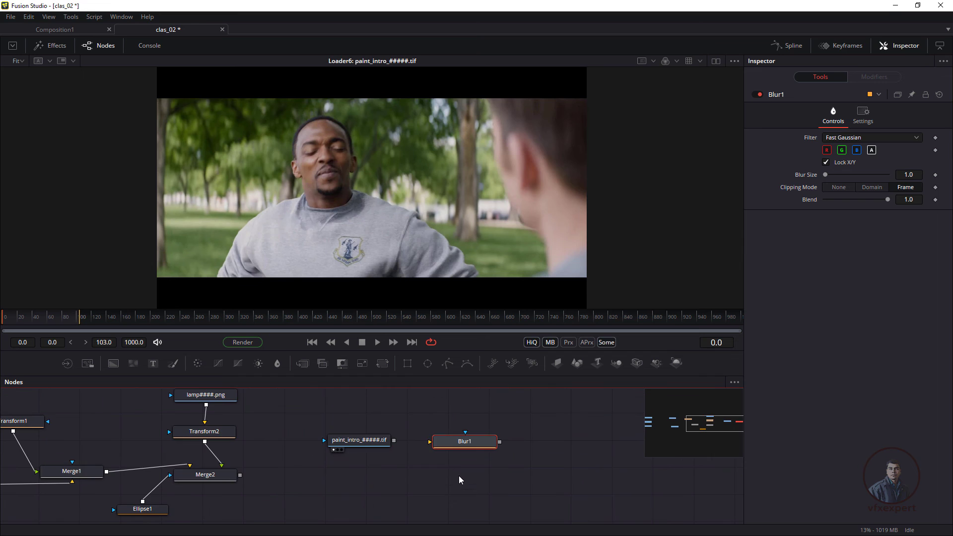
Connect the paint_intro_#####.tif loader to Blur1's input and show Blur1 in the viewer
left_click_drag(430, 442, 465, 418)
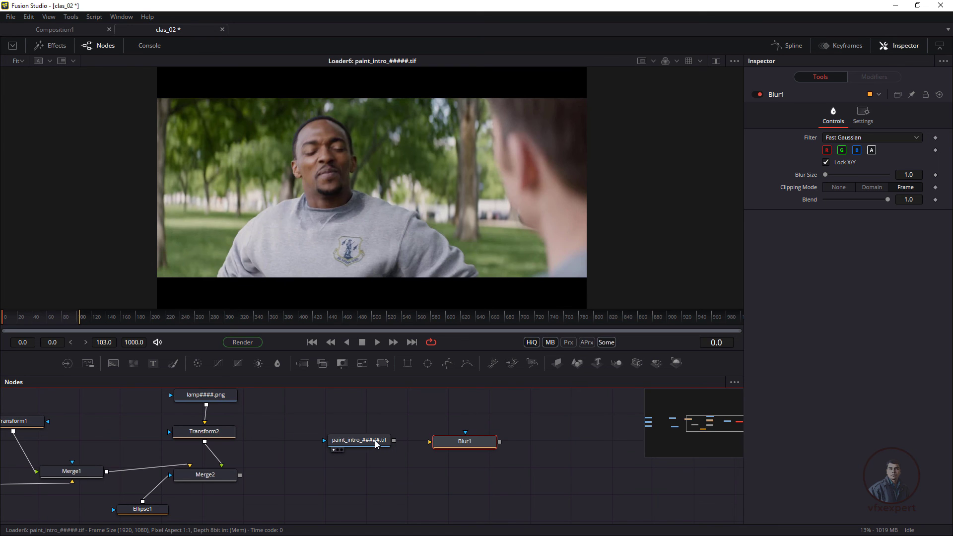
mouse_move(382, 441)
left_mouse_down()
mouse_move(362, 445)
mouse_move(401, 410)
left_mouse_up()
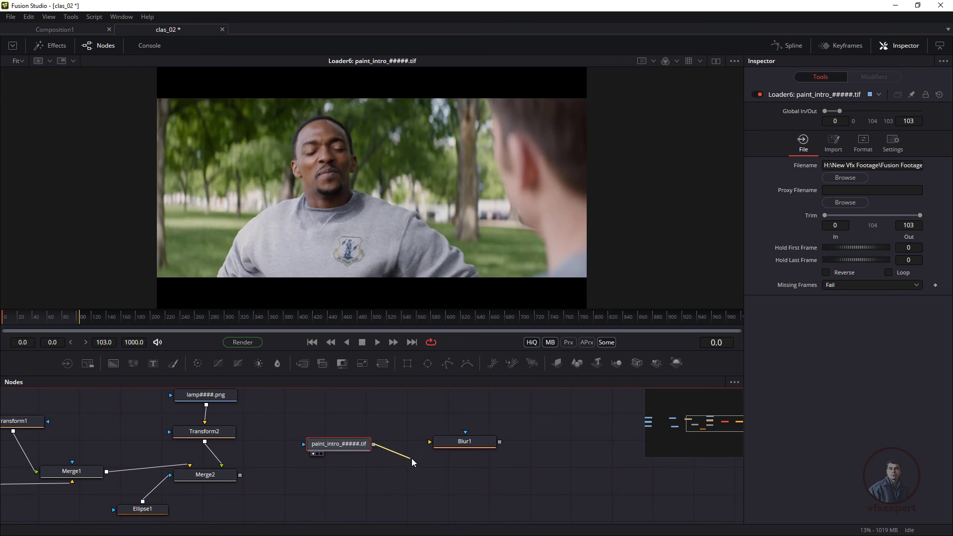
left_click_drag(412, 463, 454, 443)
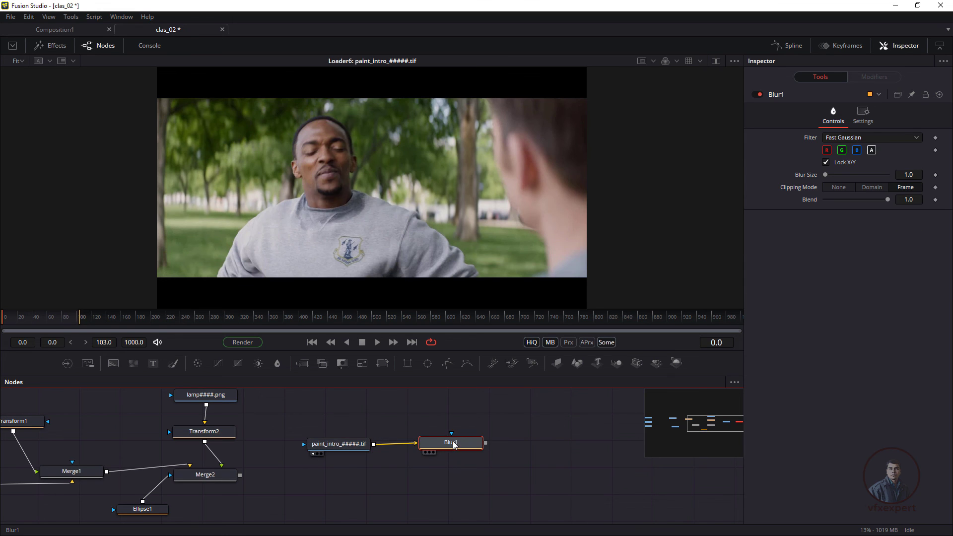
key("1")
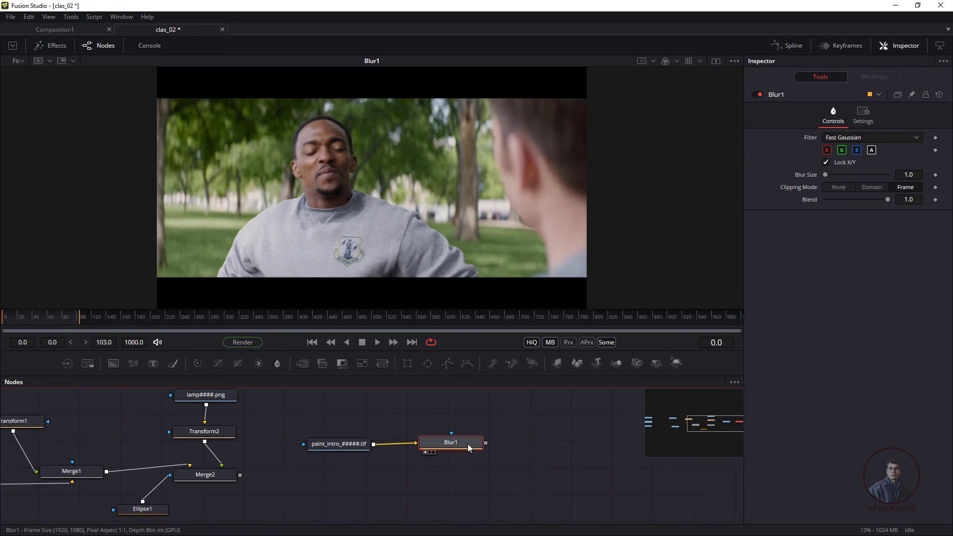
Raise Blur1's blur size to 28.3 so the whole frame is heavily blurred
mouse_move(826, 176)
left_mouse_down()
mouse_move(856, 178)
mouse_move(844, 182)
left_mouse_up()
left_click_drag(261, 107, 496, 257)
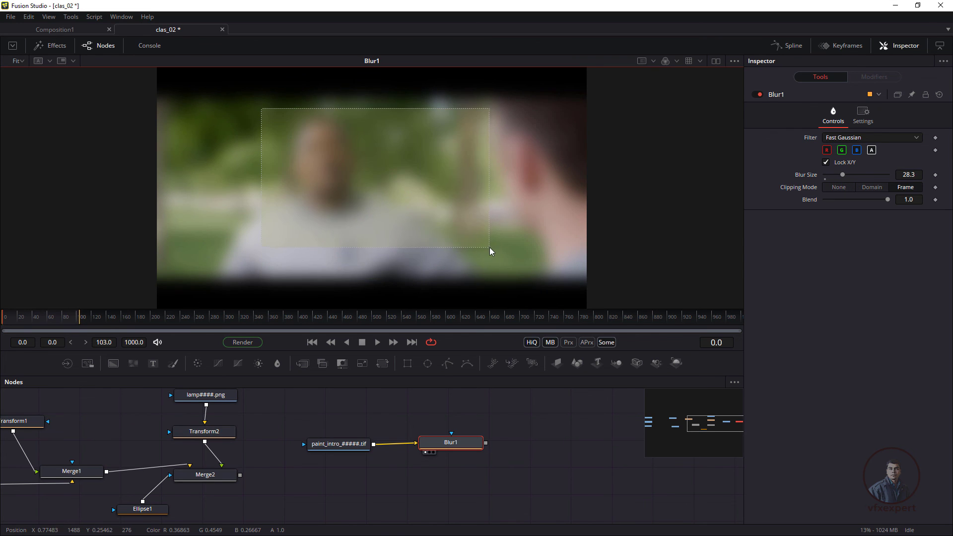
left_click_drag(469, 453, 475, 457)
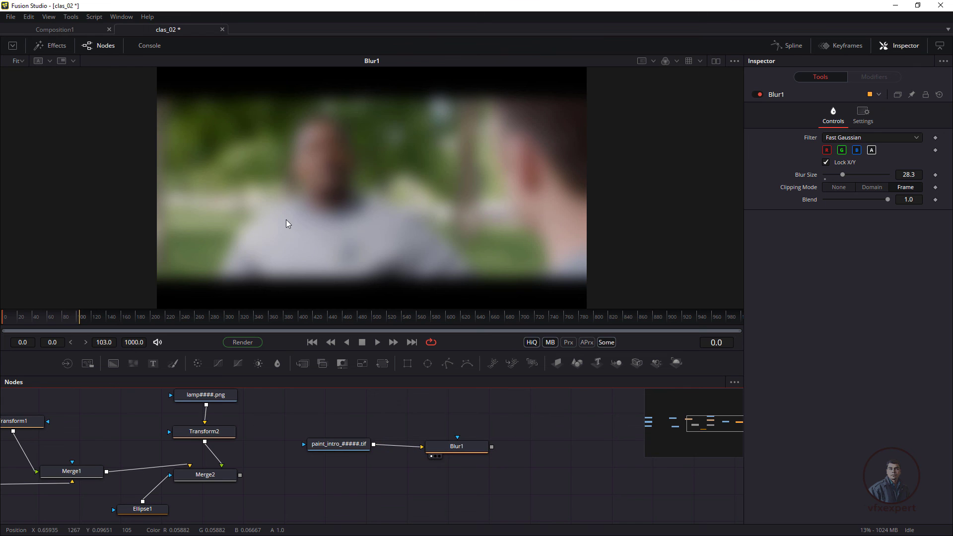
left_click(249, 109)
left_click_drag(250, 109, 435, 276)
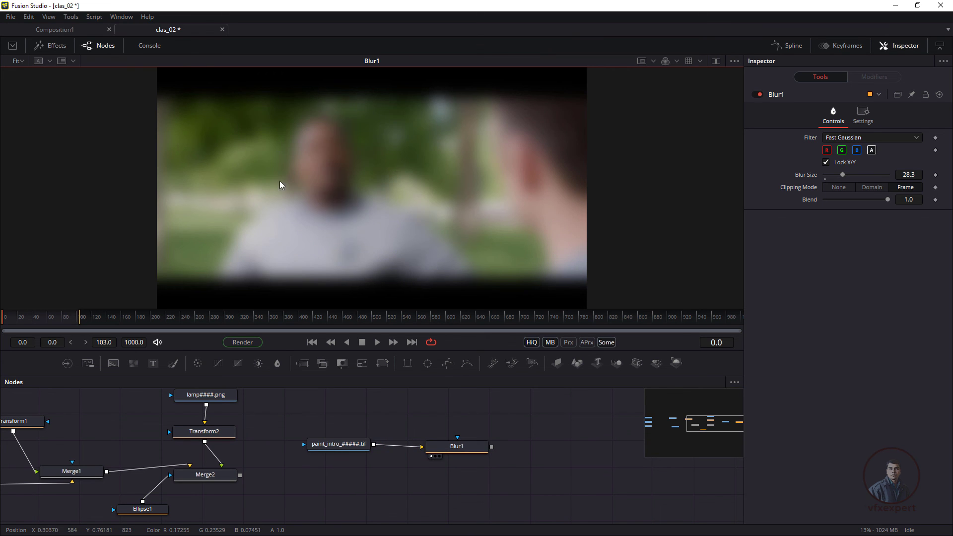
Add an unconnected ellipse mask above Blur1 and connect it to Blur1's effect mask input
left_click(462, 430)
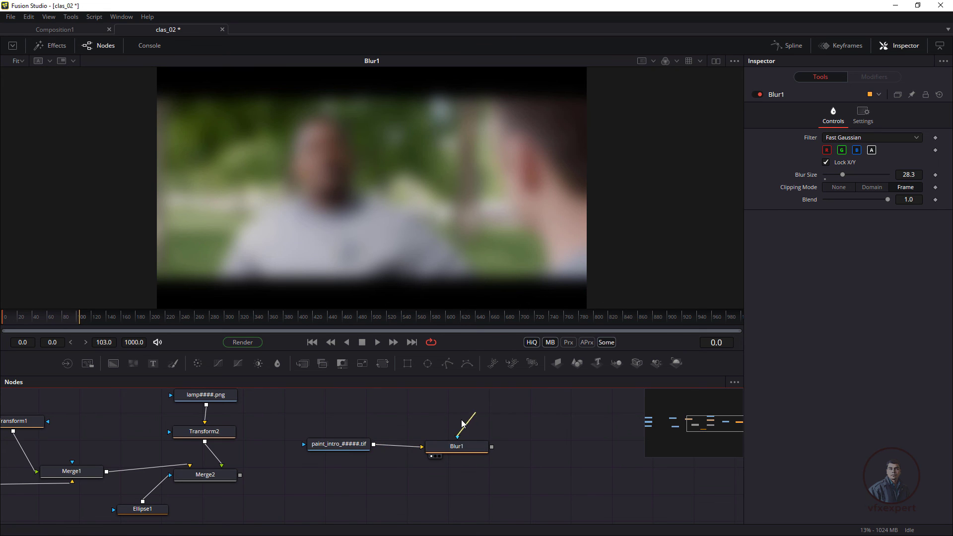
left_click_drag(458, 440, 469, 426)
left_click(427, 364)
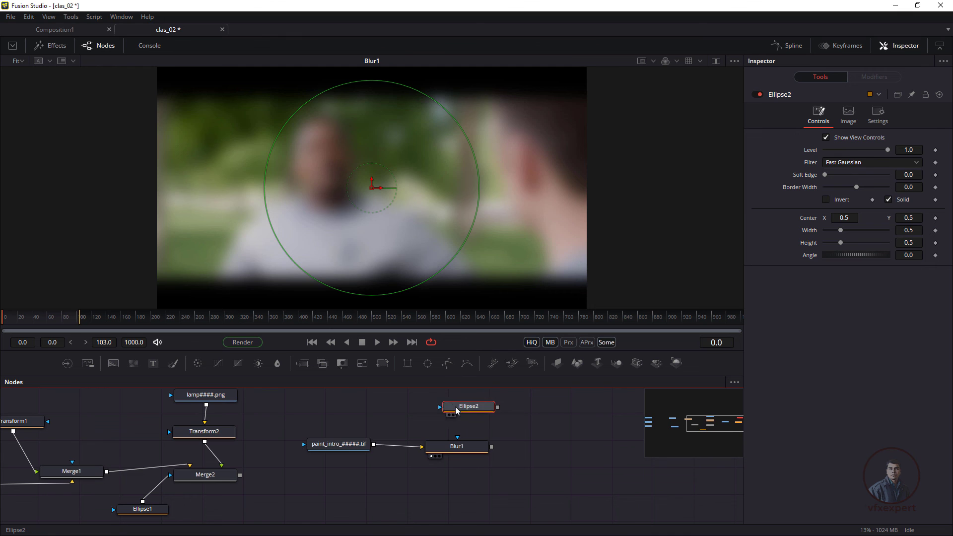
left_click_drag(491, 407, 464, 449)
Invert Ellipse2, set its soft edge to 0.1953 and center it on the facing man at about X 0.40, Y 0.51
left_click(474, 408)
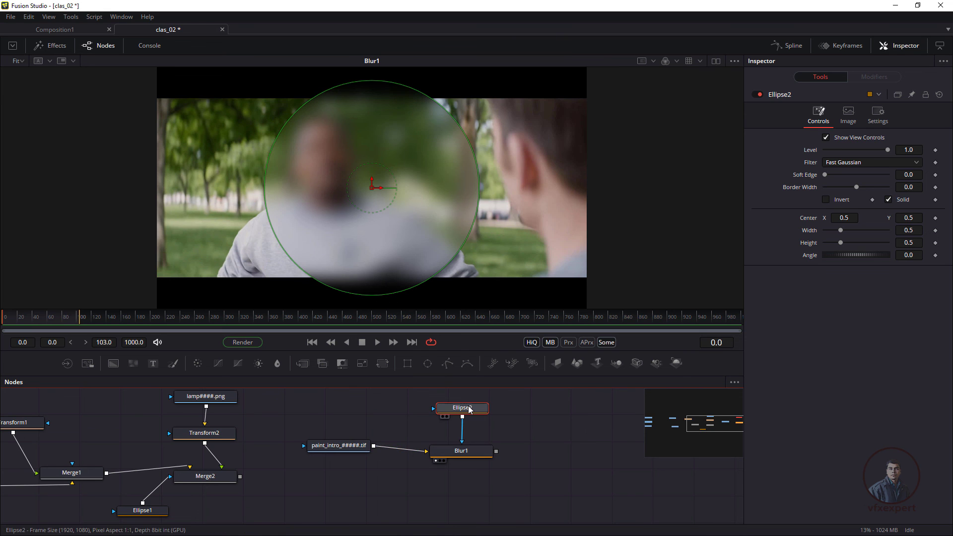
left_click(827, 200)
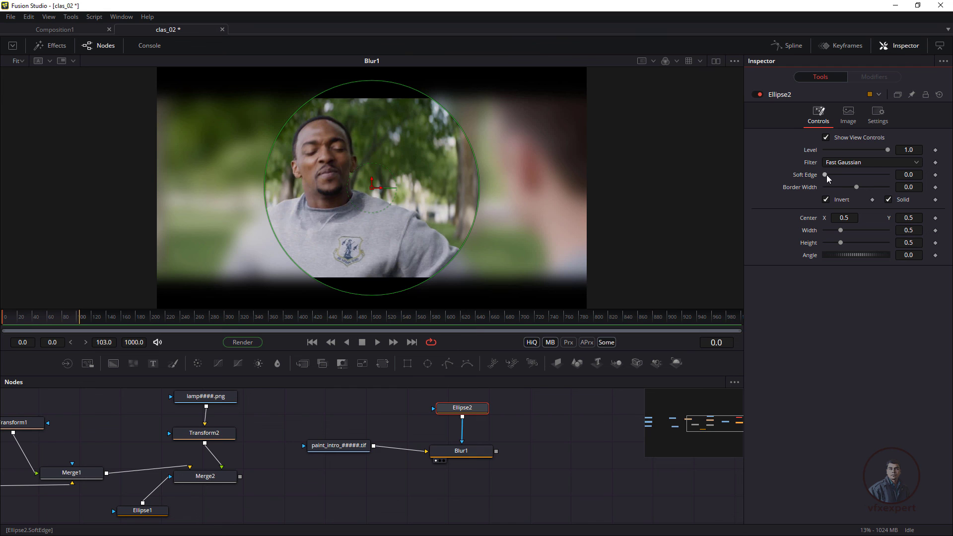
left_click_drag(827, 175, 886, 186)
left_click_drag(379, 187, 330, 185)
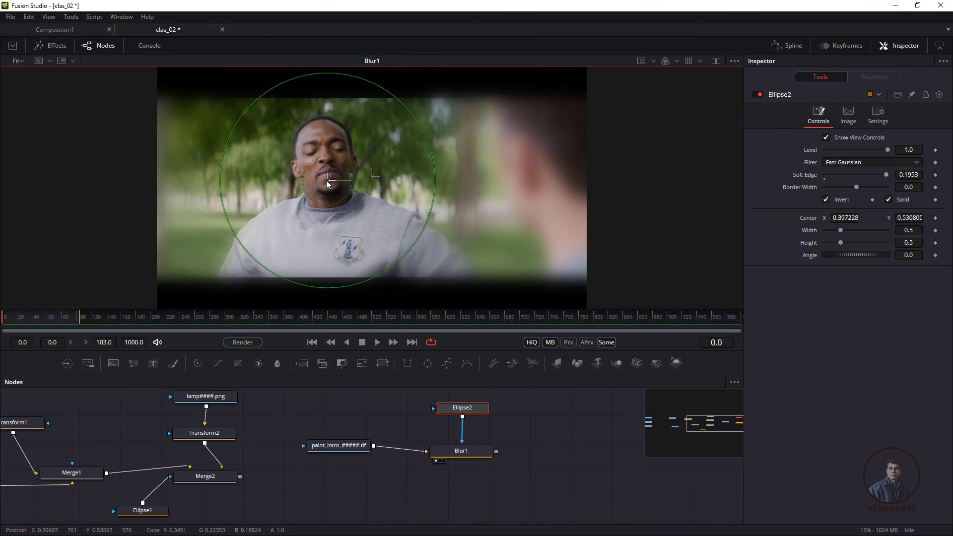
Reduce Blur1's blur size to 13.4 and nudge its node slightly closer to Ellipse2
left_click(462, 450)
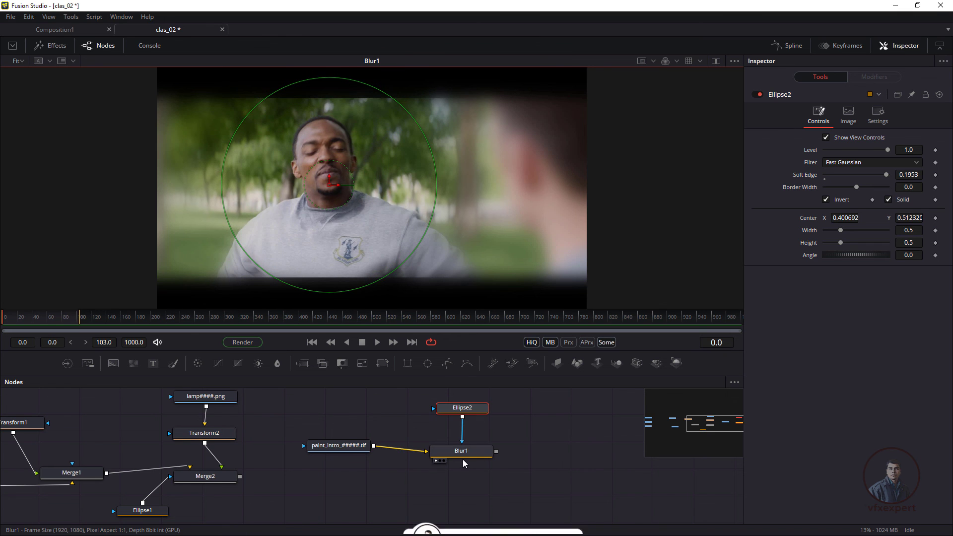
left_click_drag(835, 176, 834, 179)
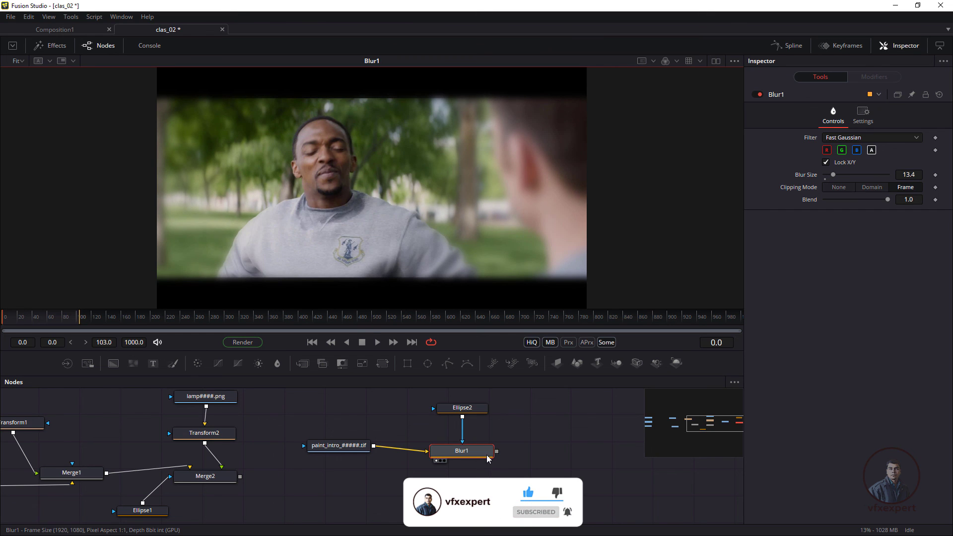
left_click_drag(488, 459, 488, 455)
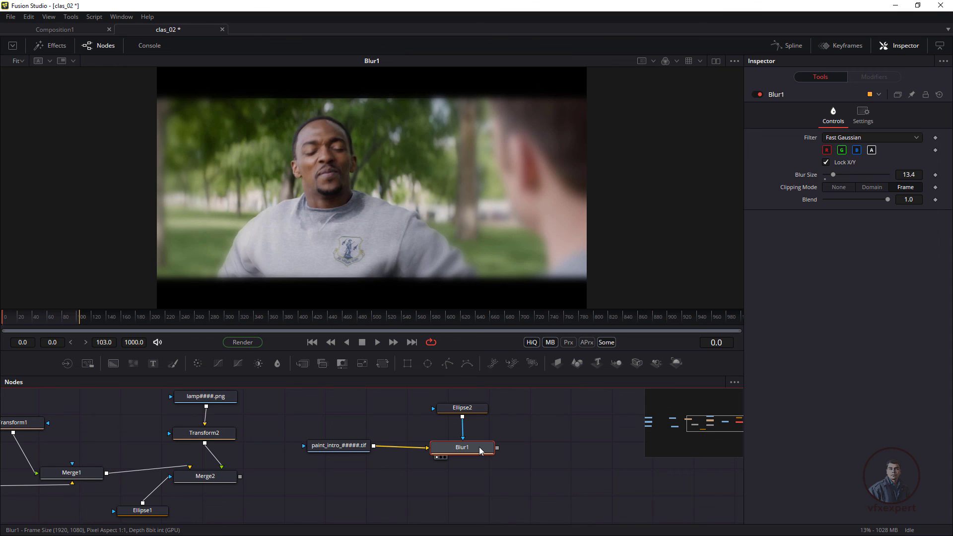
Switch Blur1 off and on repeatedly to compare the footage with and without the masked blur, leaving it enabled
key("ctrl+p")
key("ctrl+p")
key("ctrl+p")
key("ctrl+p")
left_click(757, 95)
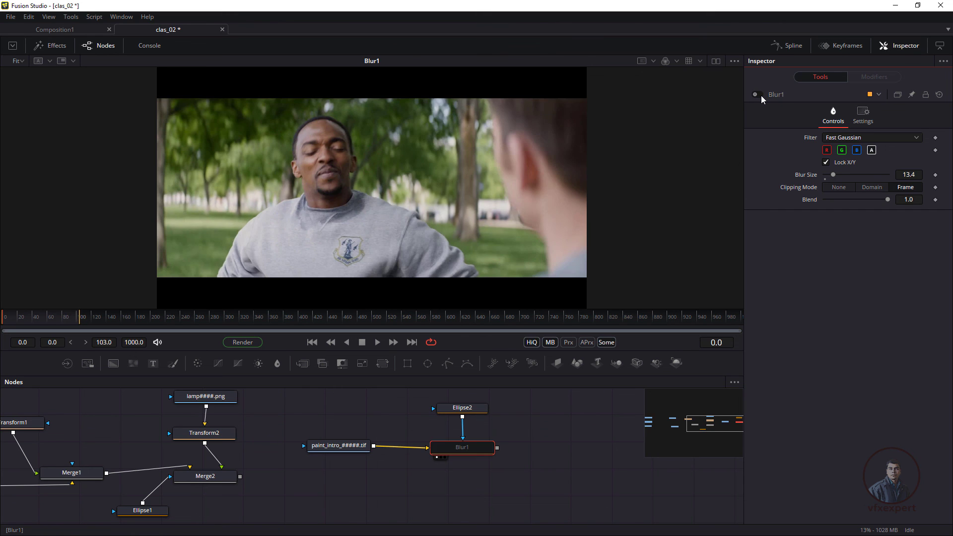
left_click(756, 95)
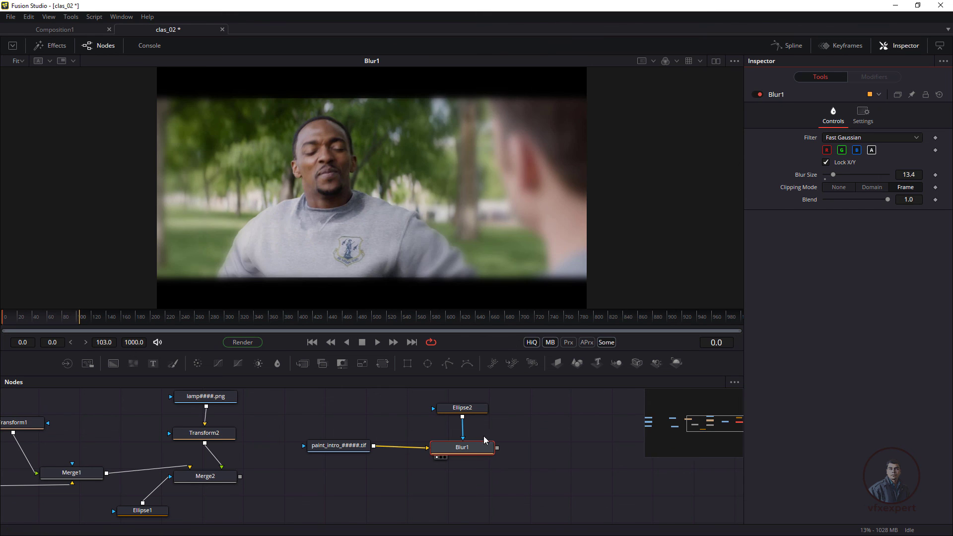
left_click(477, 454)
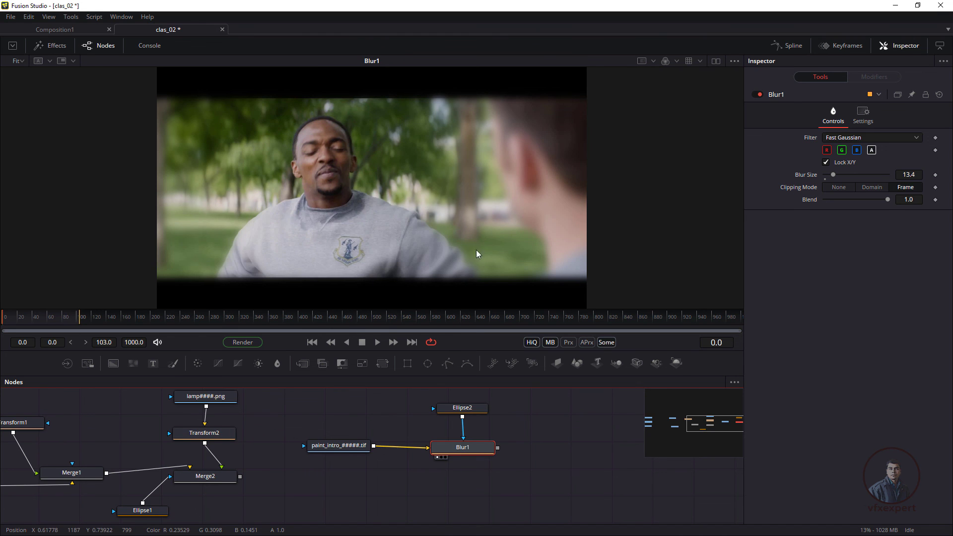
left_click(312, 144)
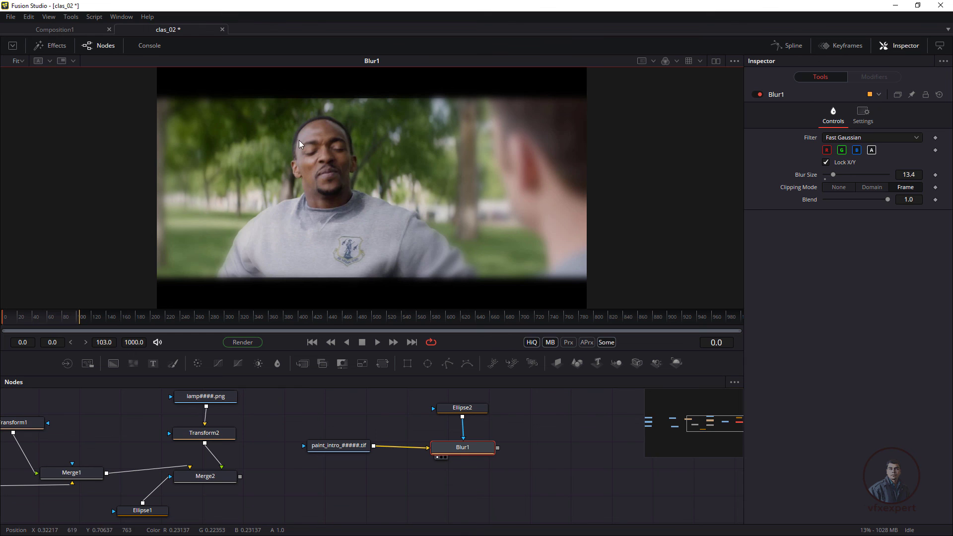
left_click(477, 408)
left_click(496, 417)
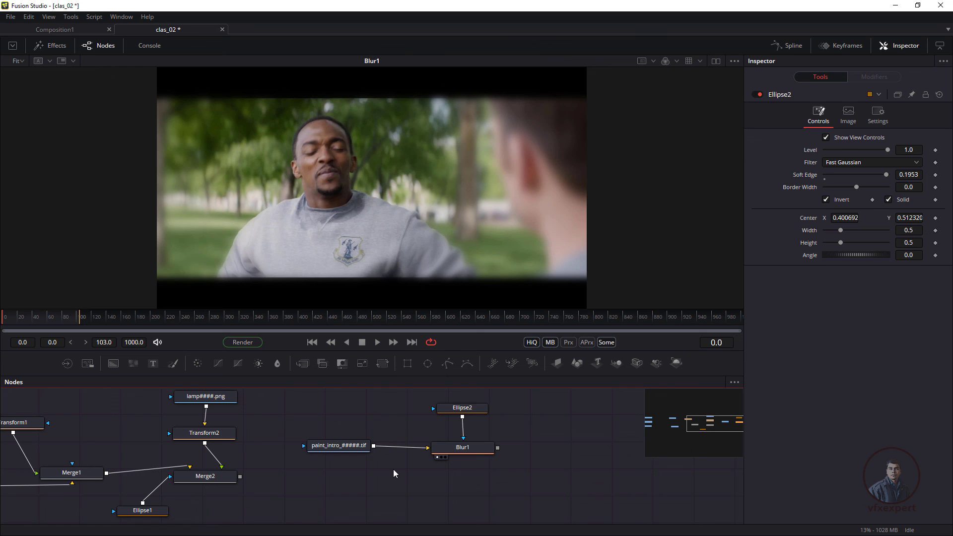
scroll(394, 470, "down", 2)
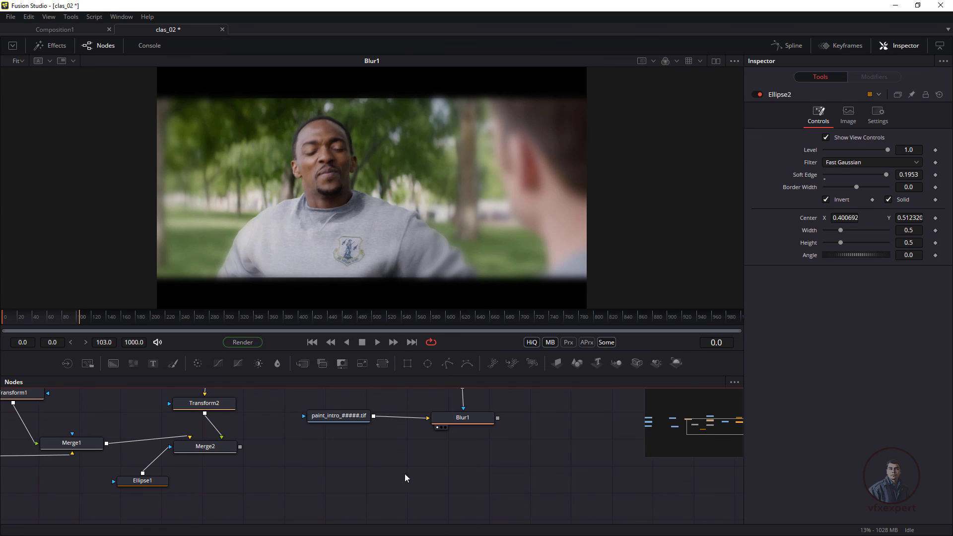
left_click_drag(430, 461, 468, 498)
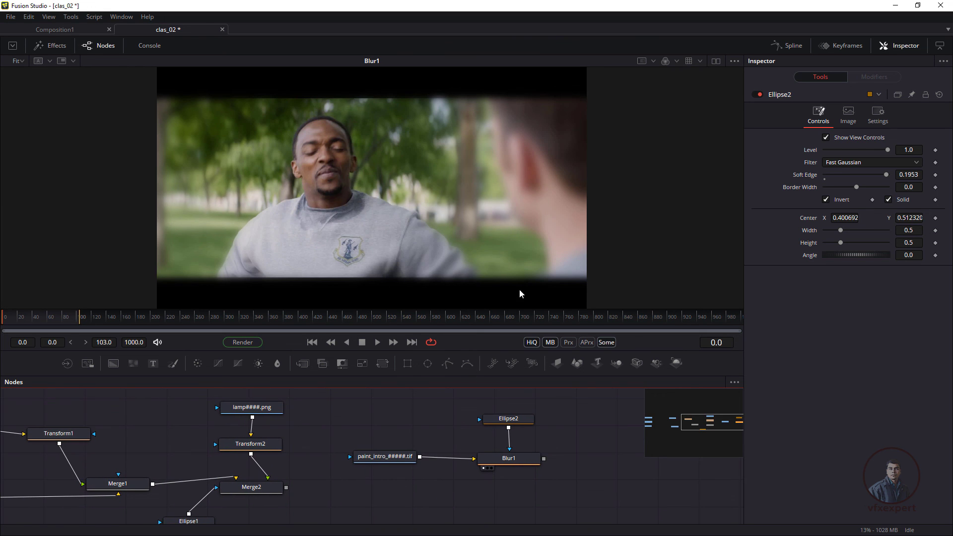